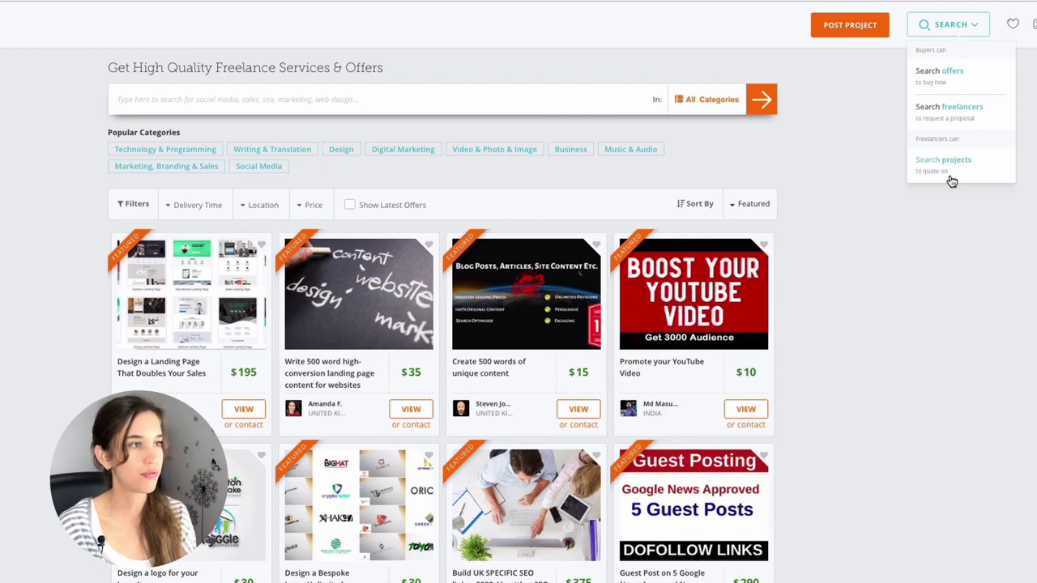
Step: Search the freelance projects for "google ads" and sort the results by Latest
click(952, 181)
click(426, 78)
text(google ads)
key(Return)
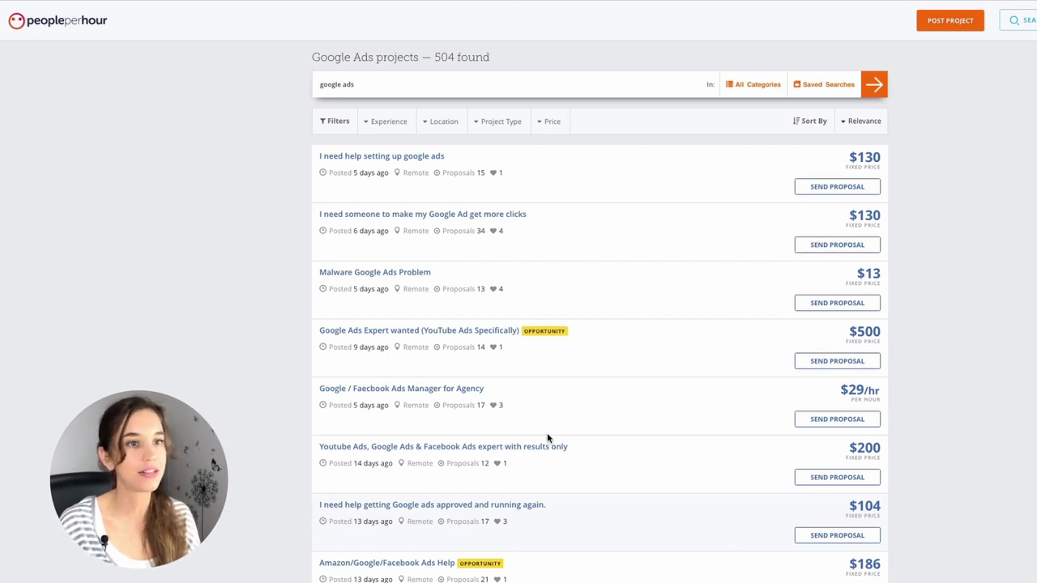
click(862, 123)
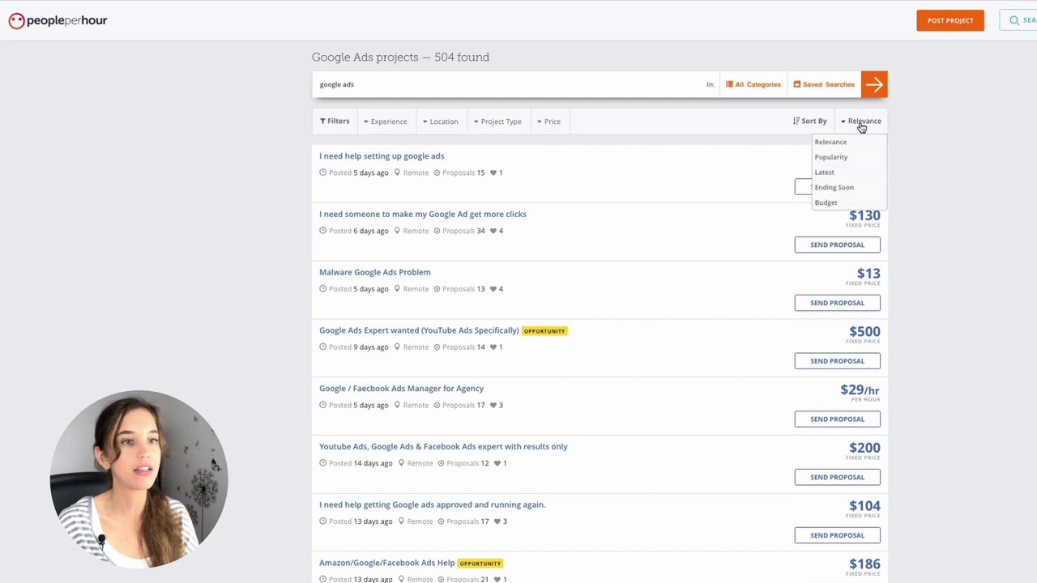
click(824, 173)
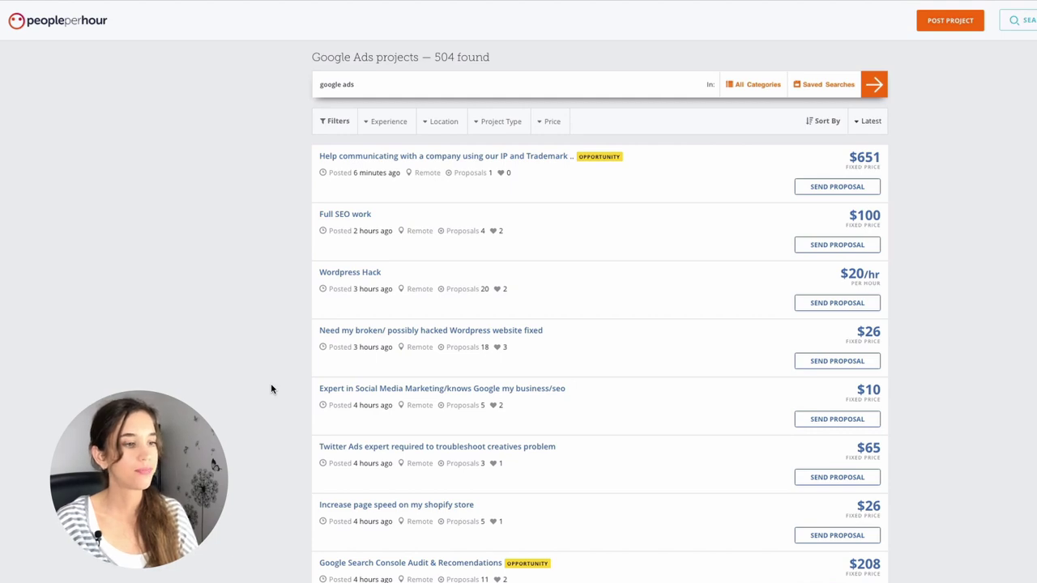
Step: Open the project "I need a professional facebook ads proposal in Powerpoint/Word" from the second page of results
scroll(271, 387, down, 5)
scroll(271, 389, down, 8)
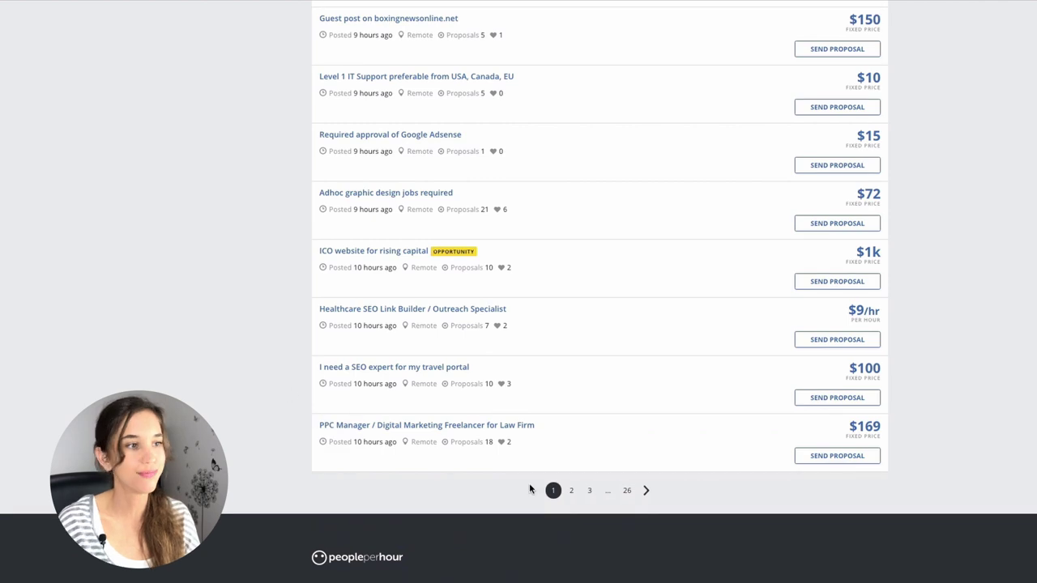
click(570, 491)
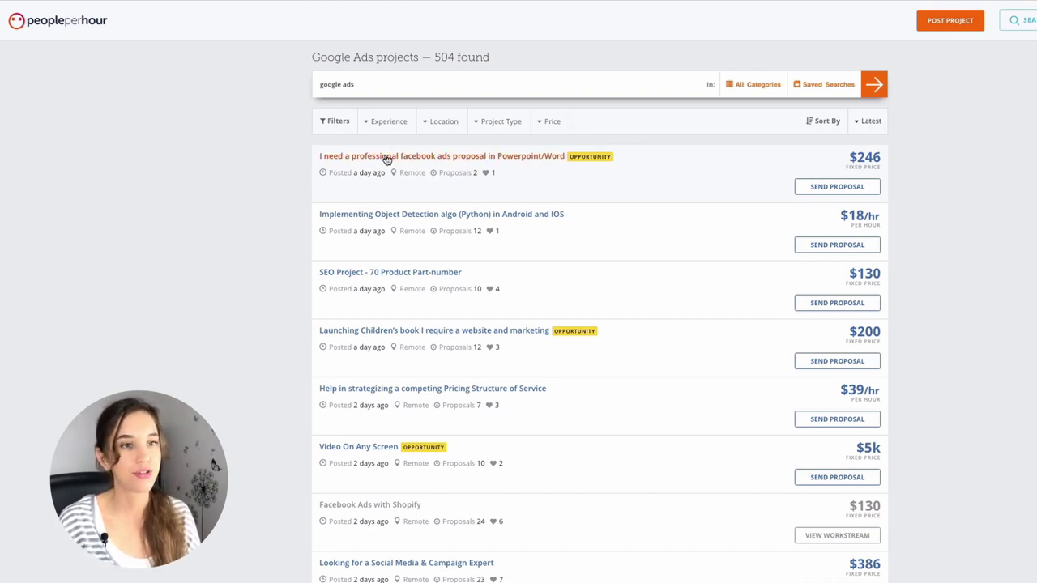
click(387, 160)
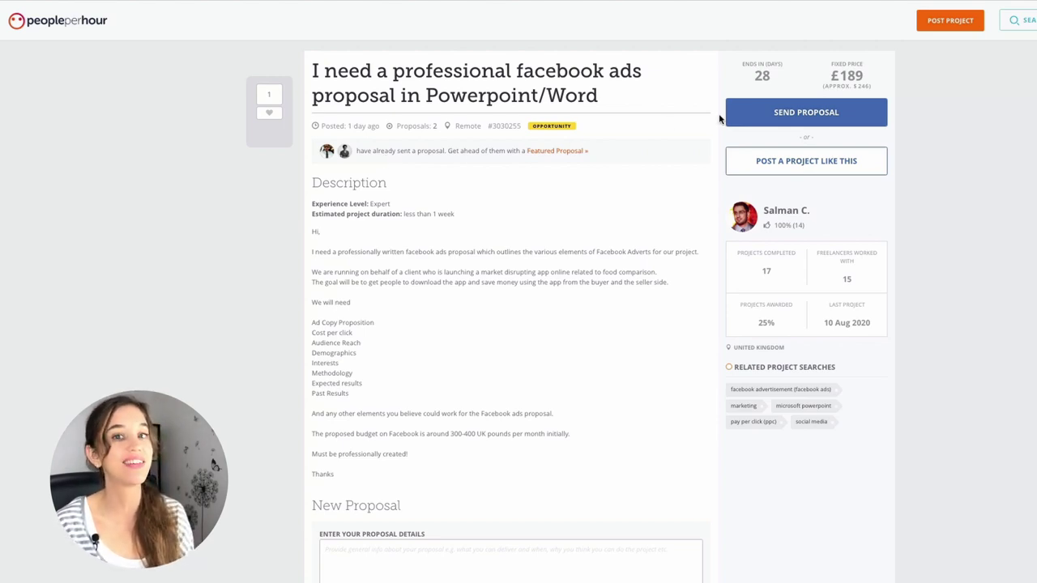
Step: Start a new proposal for this project and begin its details with the greeting "Hi," followed by a new line
click(789, 115)
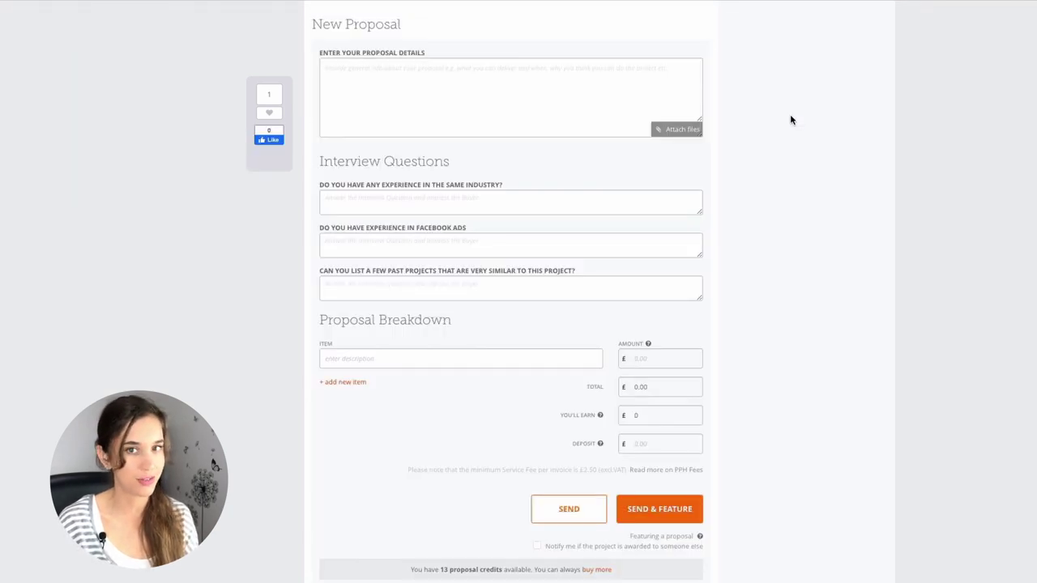
click(514, 97)
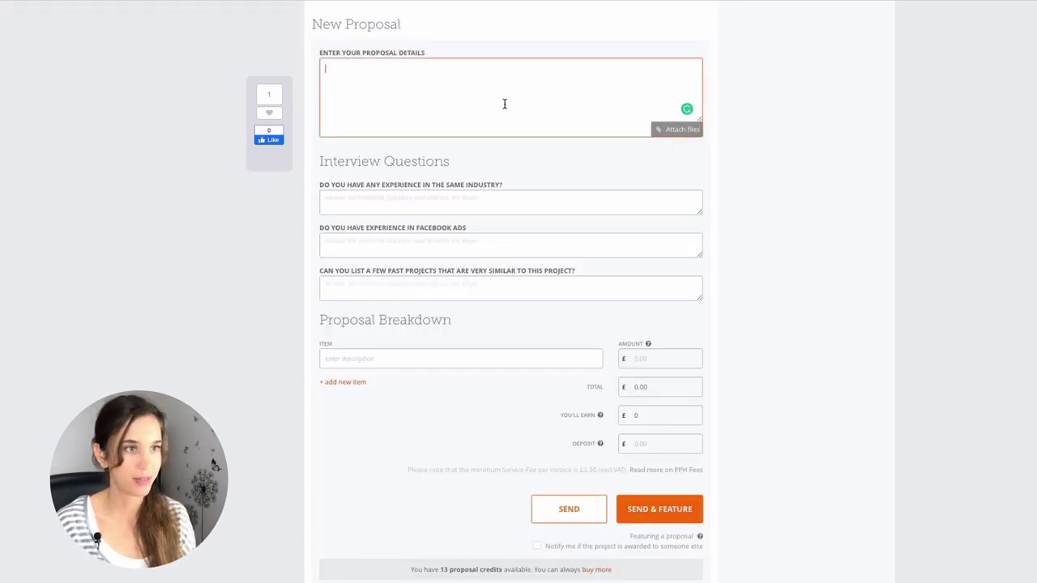
scroll(340, 175, up, 1)
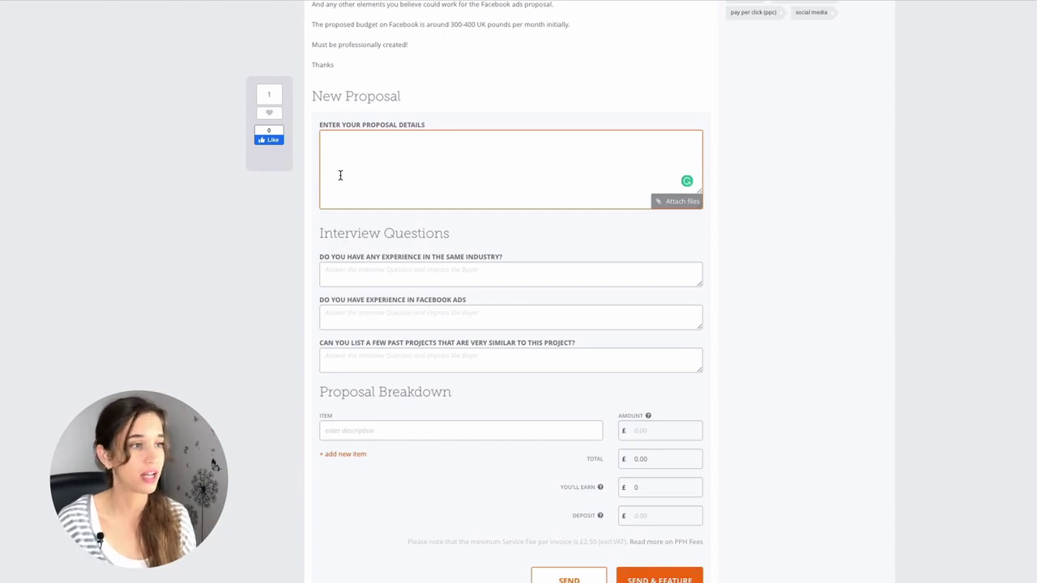
scroll(340, 175, up, 1)
text(Hi,)
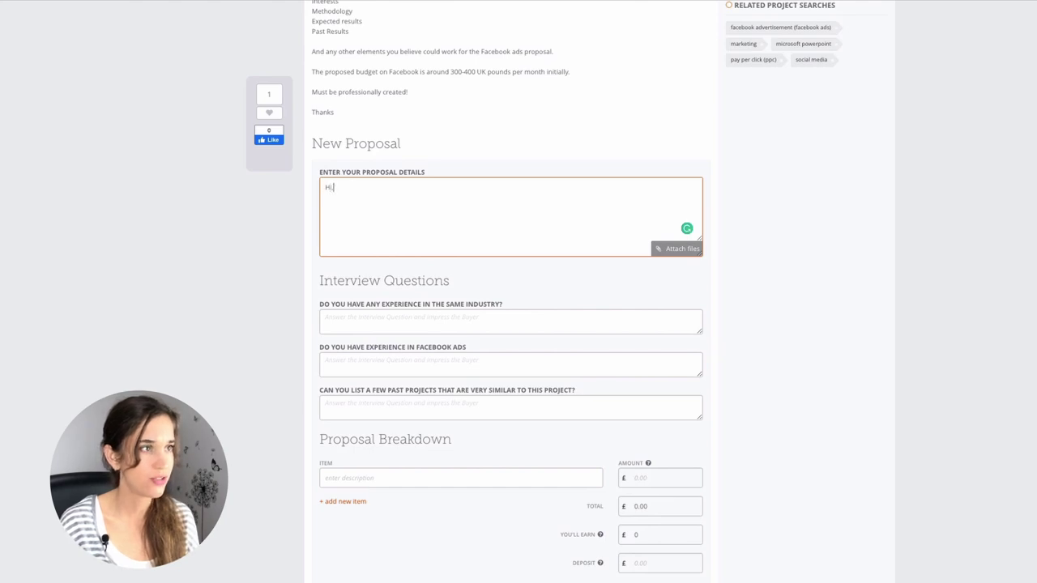
key(Return)
Step: Review the client's project description and the interview questions on the proposal form
scroll(274, 22, up, 3)
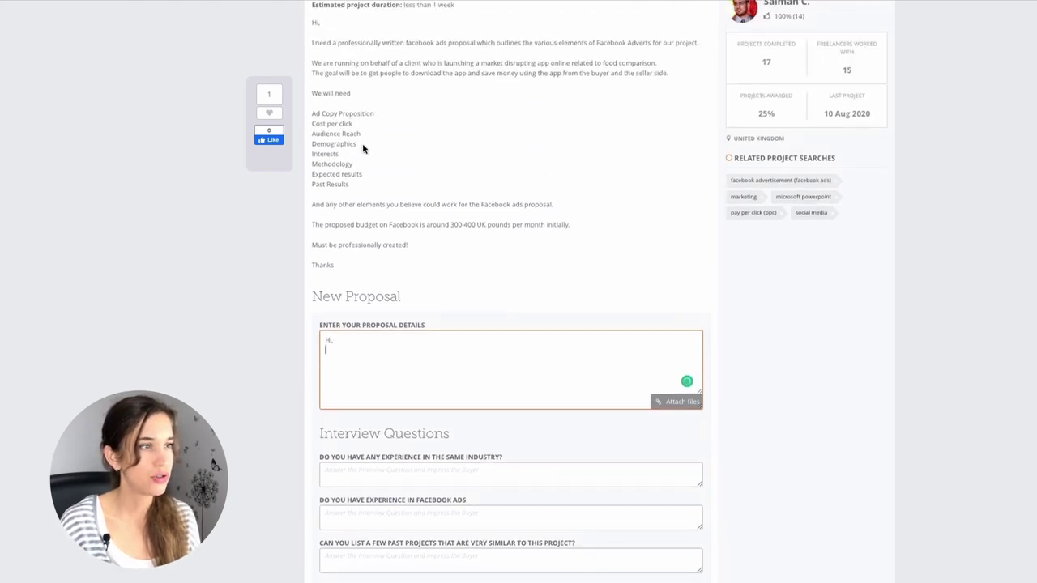
drag(332, 43, 507, 43)
click(365, 373)
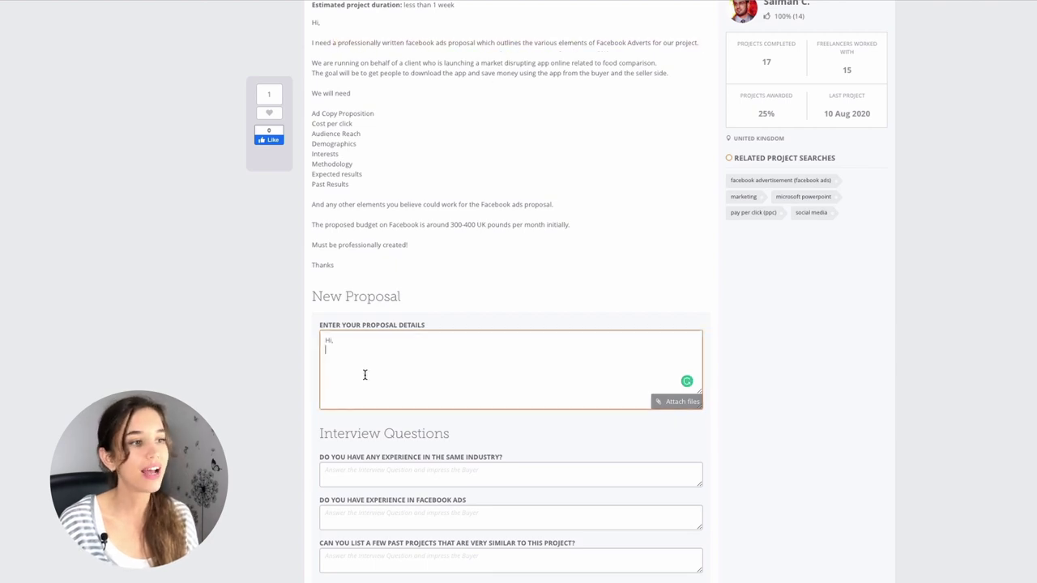
scroll(364, 370, down, 3)
click(369, 312)
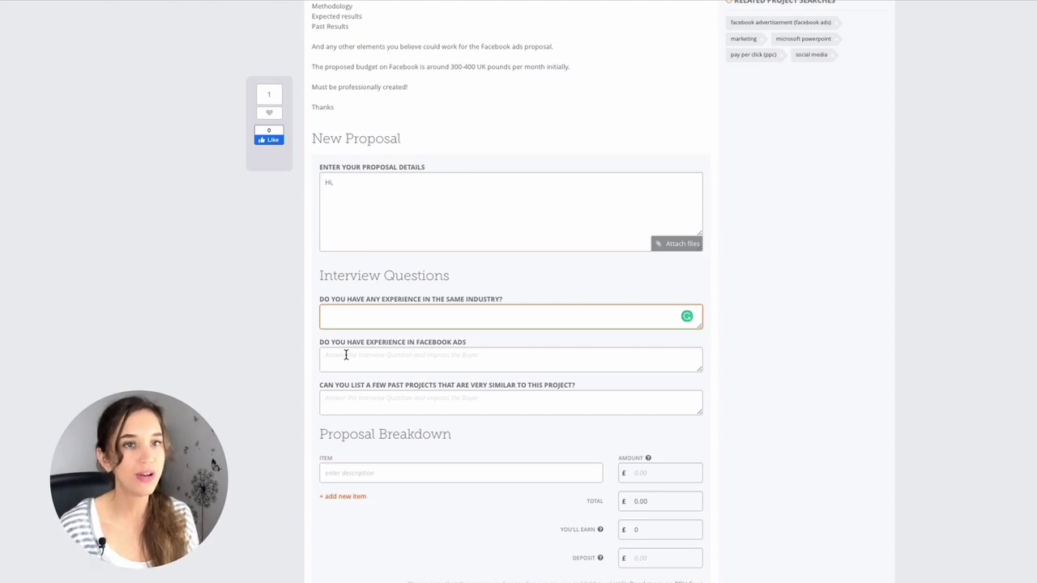
click(362, 397)
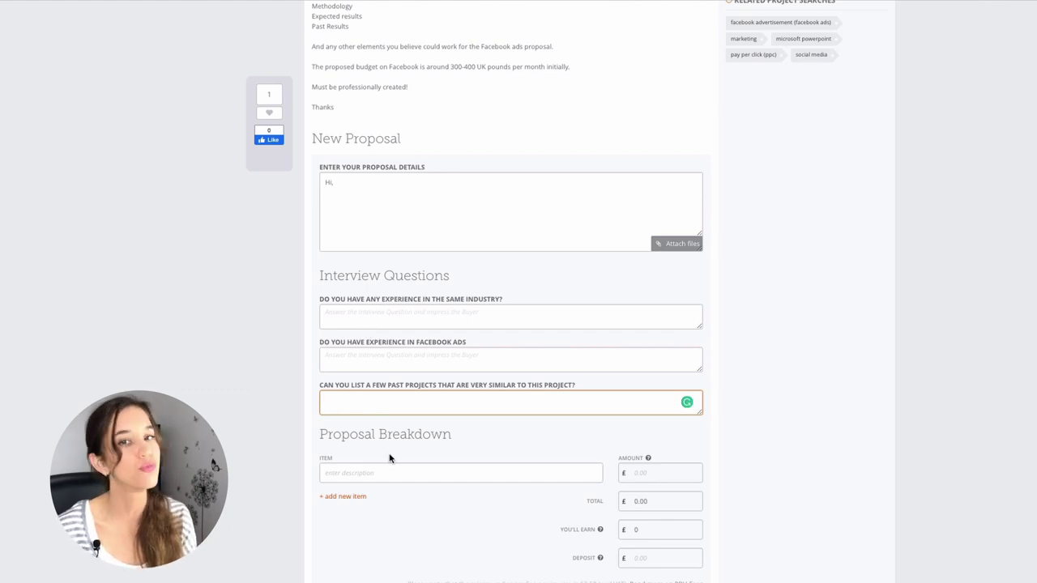
Step: Enter "Facebook ads proposal" as the item description in the proposal breakdown, following the wording of the client's request
scroll(391, 465, up, 3)
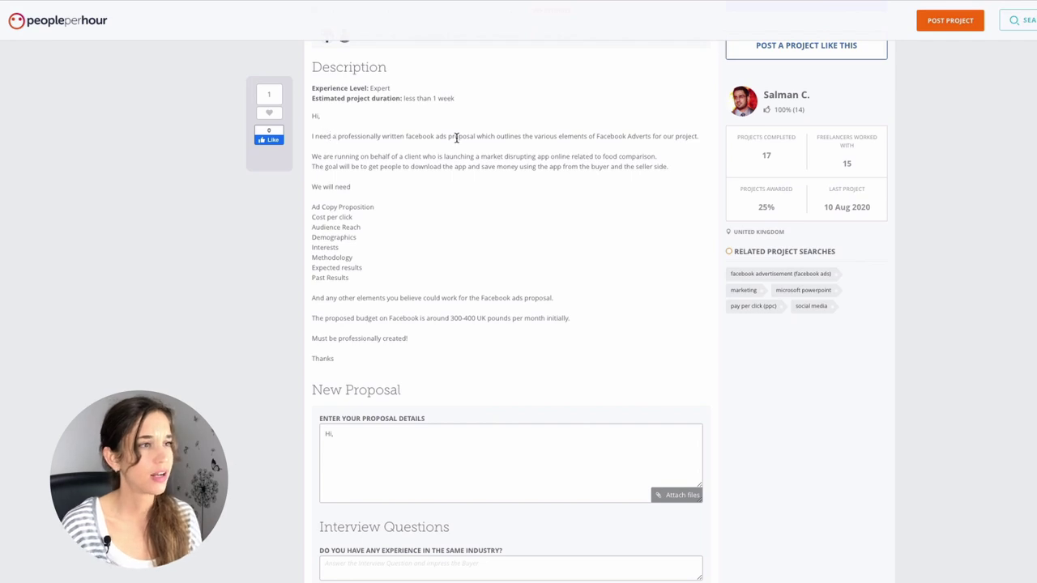
drag(475, 136, 332, 136)
scroll(365, 276, down, 6)
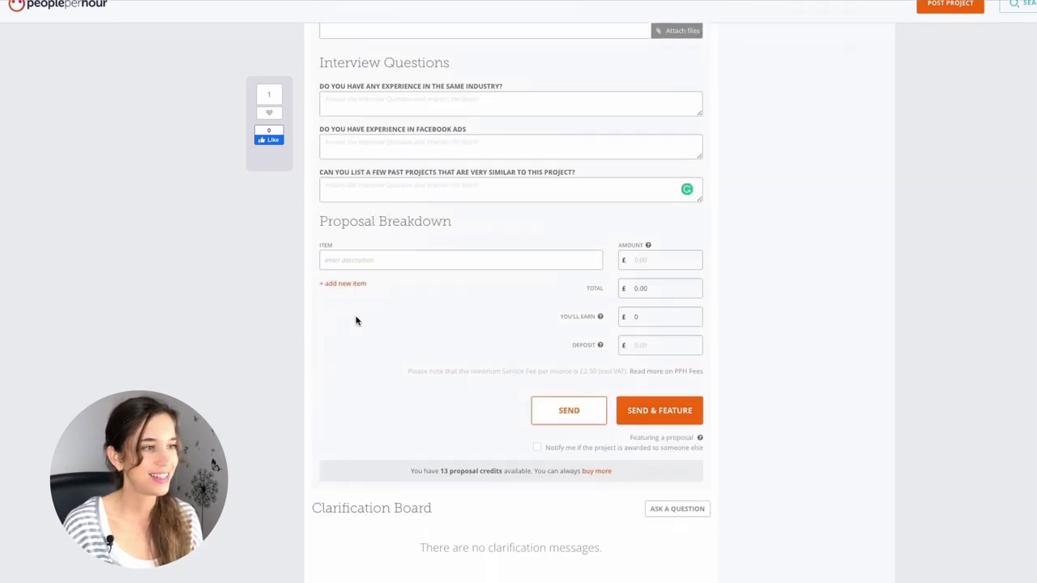
click(354, 259)
text(a professionally written facebook ads pr)
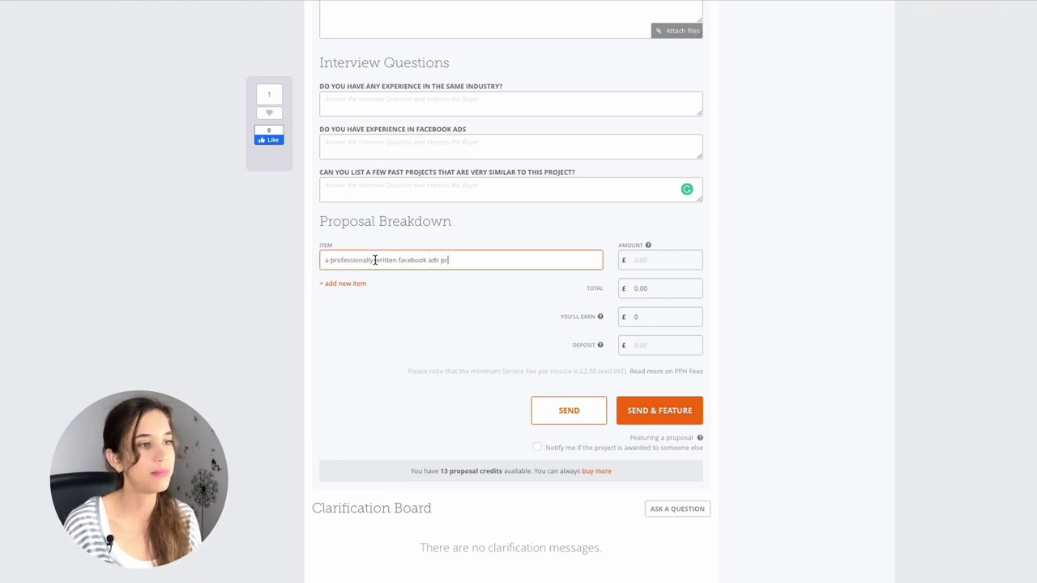
drag(401, 260, 250, 262)
text(F)
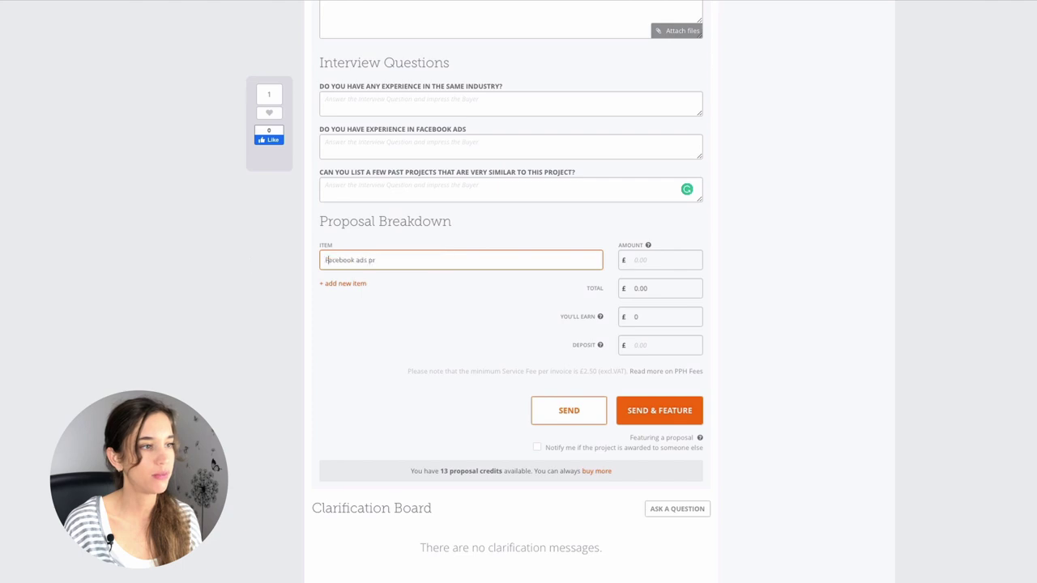
click(404, 260)
text(oposal)
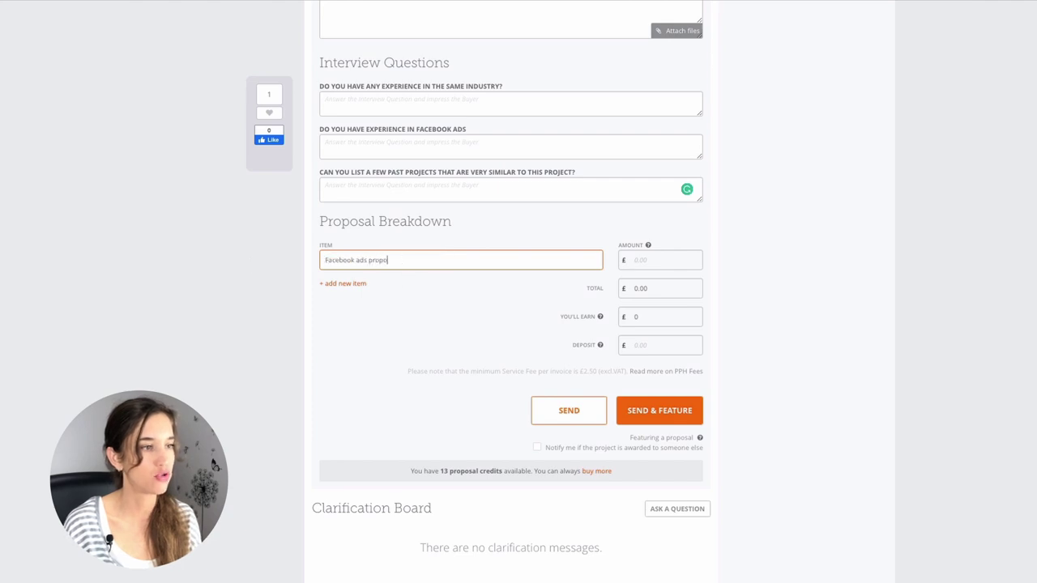
Step: Set the item amount to £100 after checking the project's fixed price, and try to send the proposal
click(652, 260)
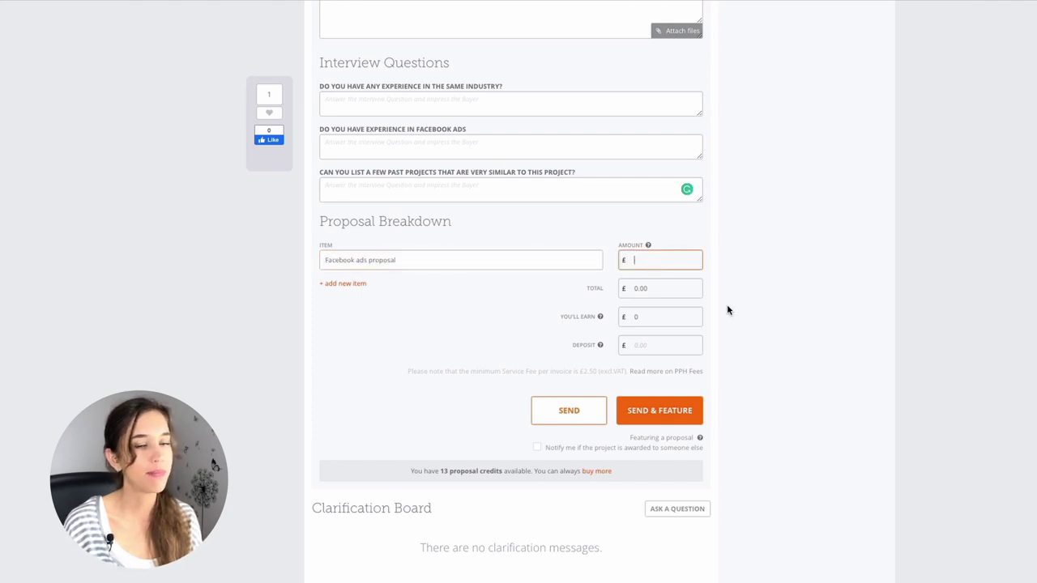
scroll(729, 308, up, 8)
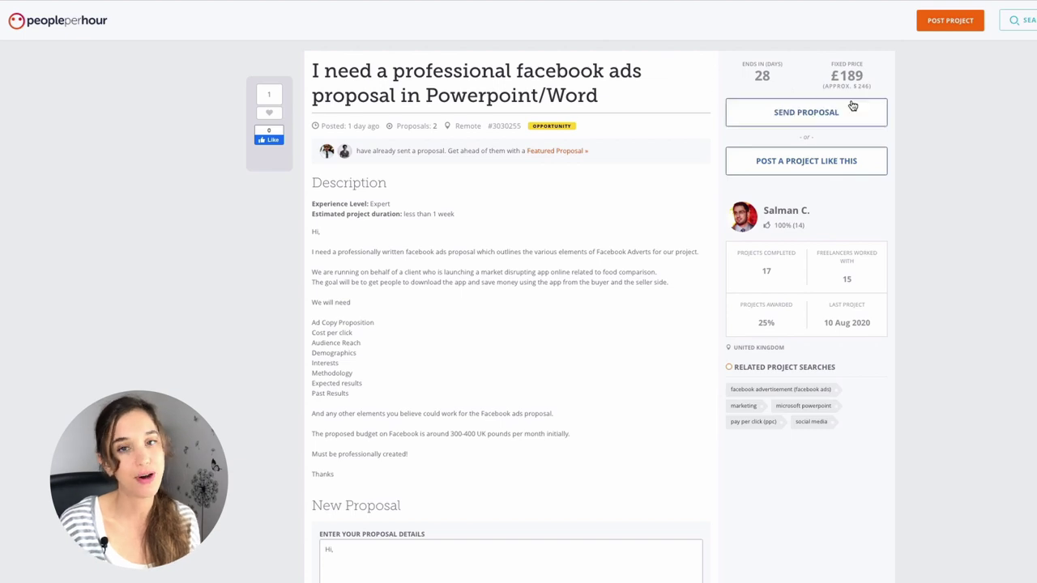
scroll(857, 559, down, 10)
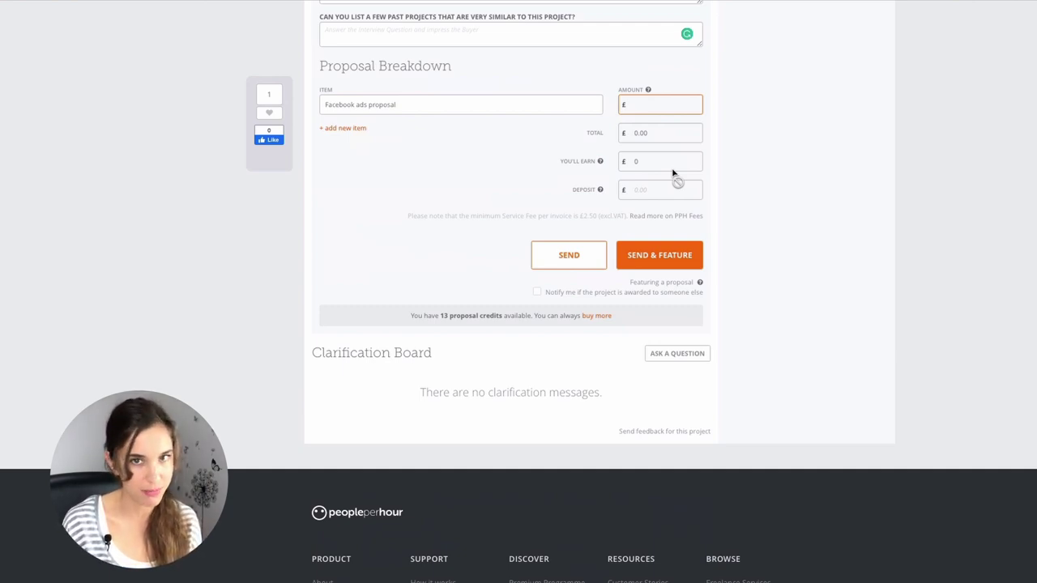
text(100)
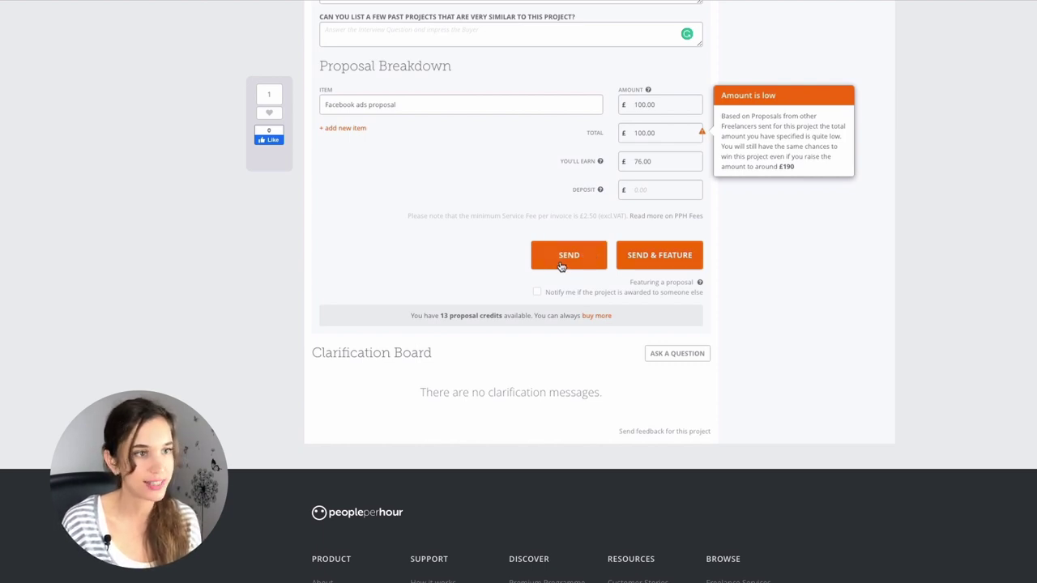
click(560, 266)
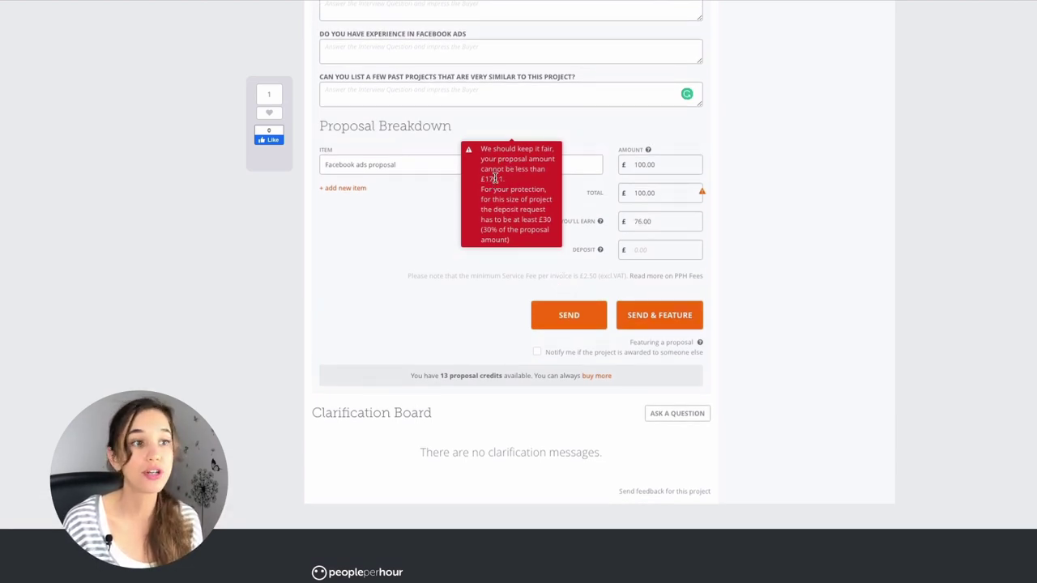
Step: Check the client's budget again and set the Facebook ads proposal item's amount to £170
scroll(495, 179, up, 2)
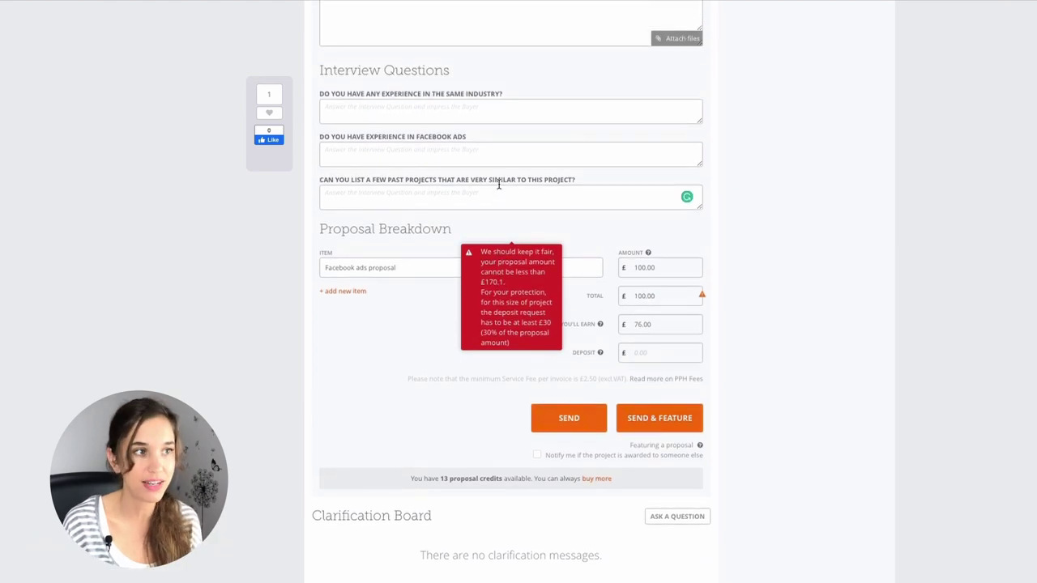
scroll(522, 301, up, 8)
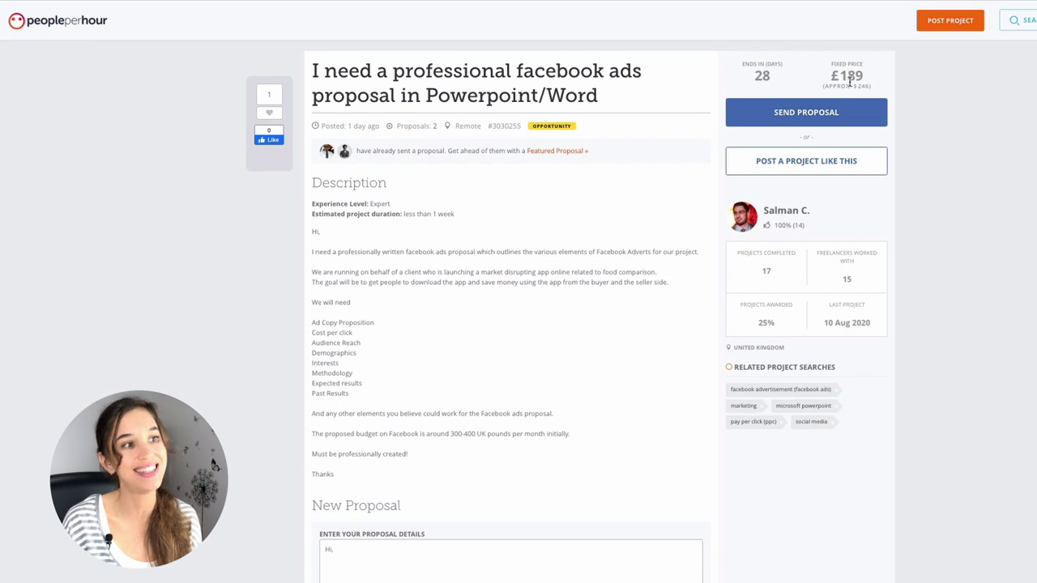
scroll(778, 81, down, 10)
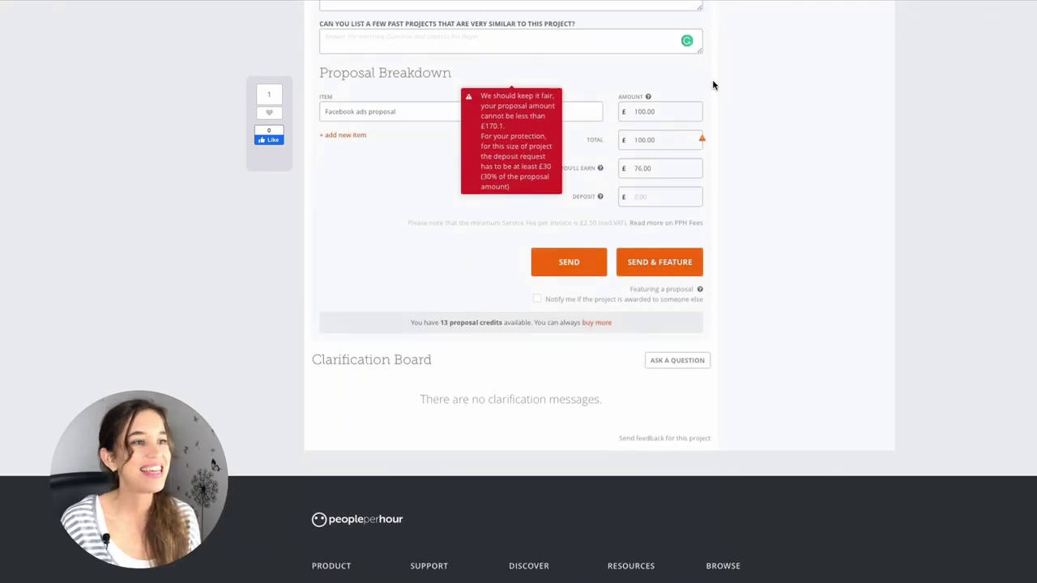
click(654, 112)
drag(655, 112, 593, 112)
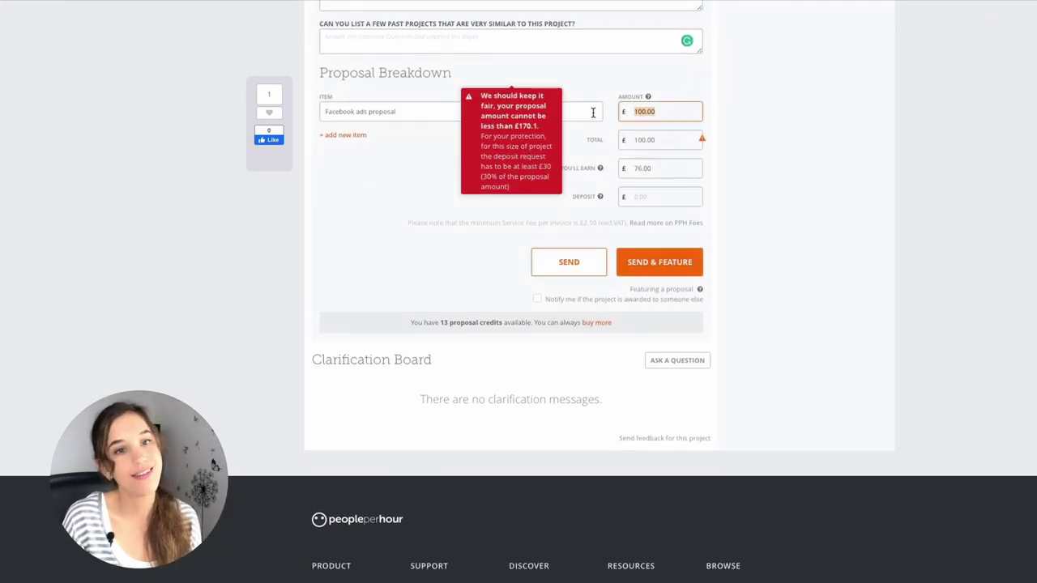
text(170)
click(746, 182)
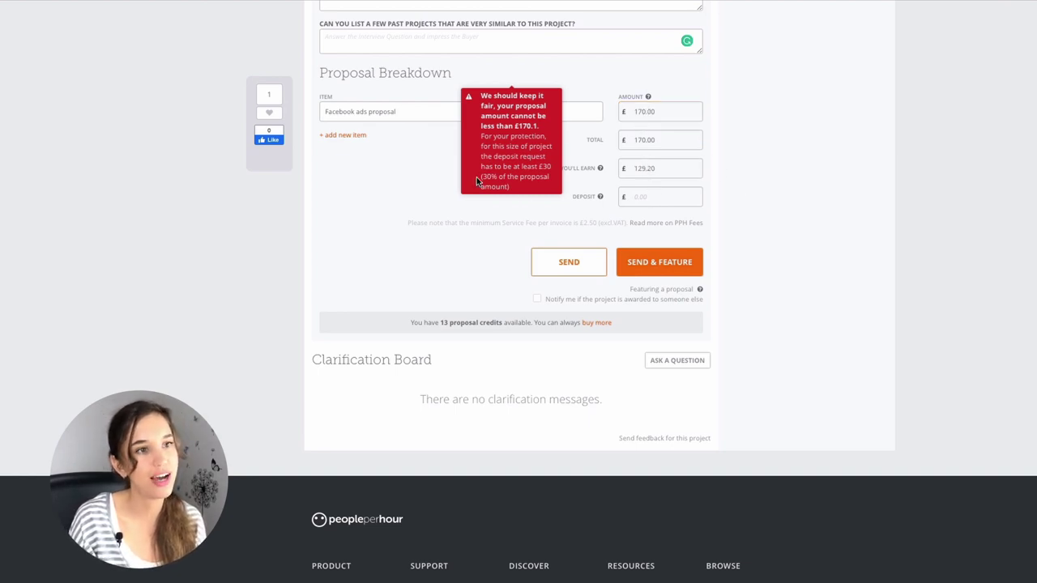
Step: Set the deposit to £85 and try to send the proposal
click(671, 199)
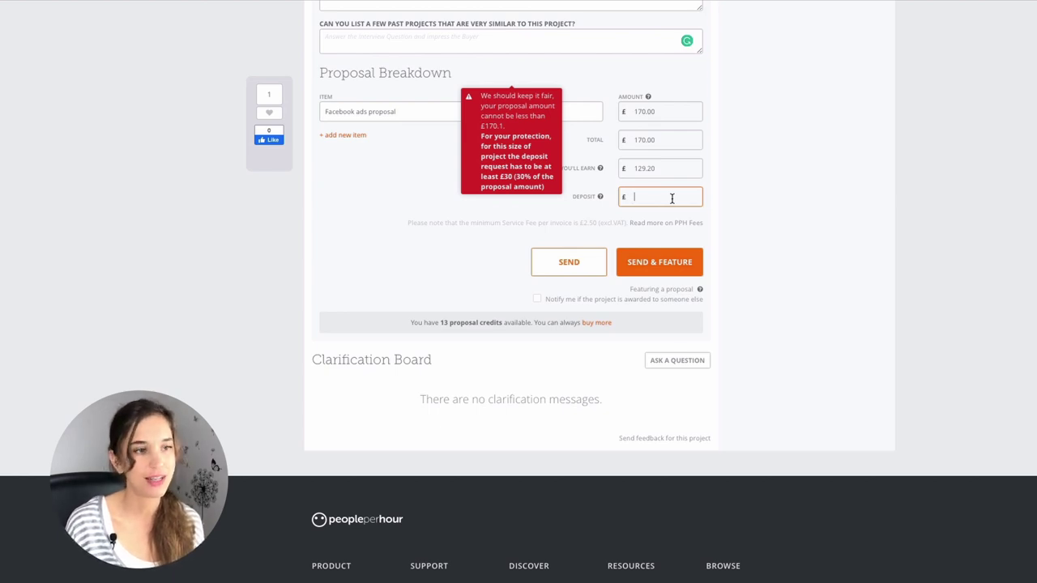
text(85)
click(629, 185)
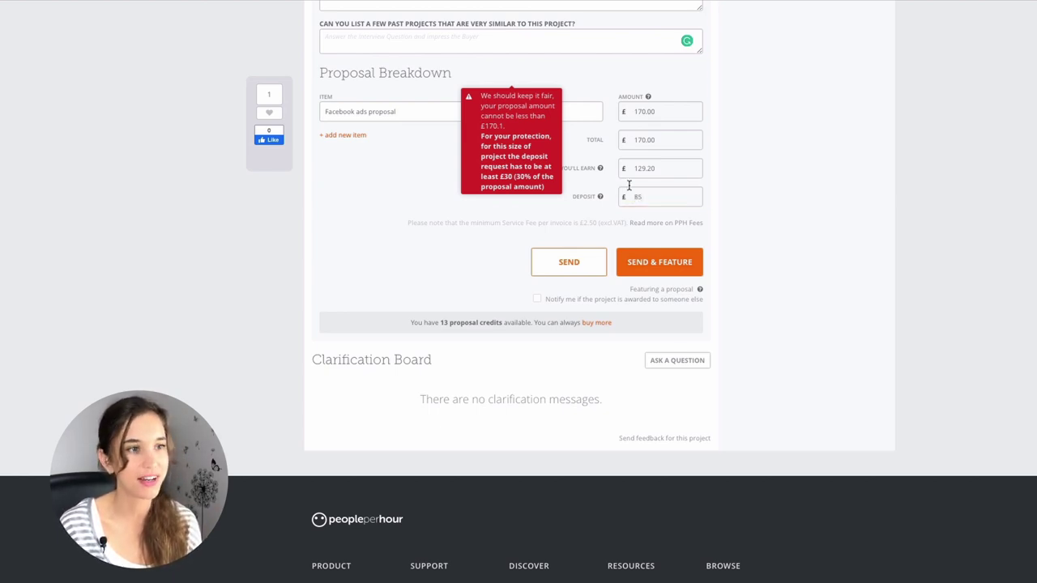
click(567, 274)
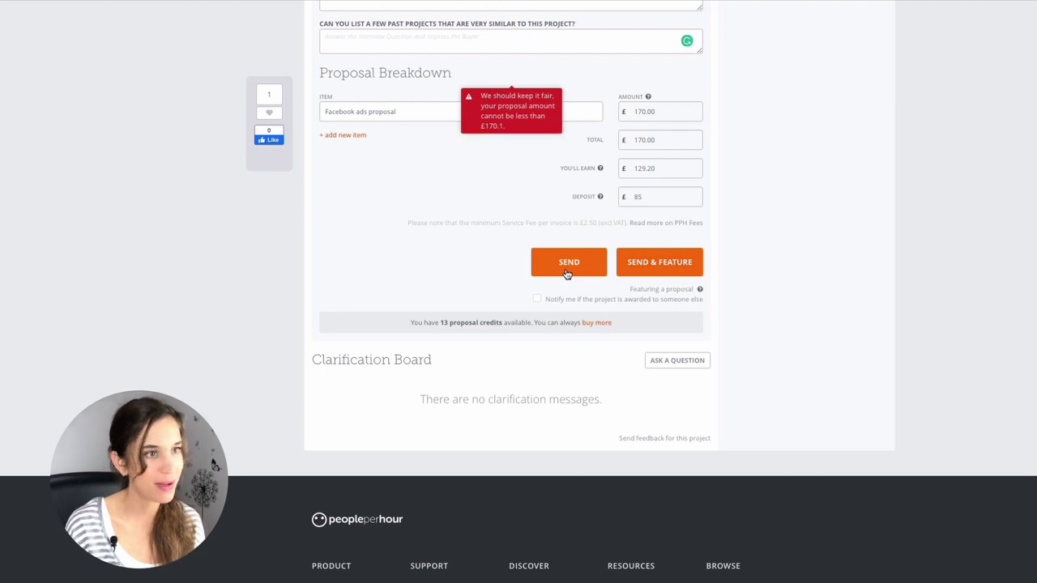
Step: Compare the project's fixed price with the amounts in the proposal breakdown
scroll(388, 192, up, 1)
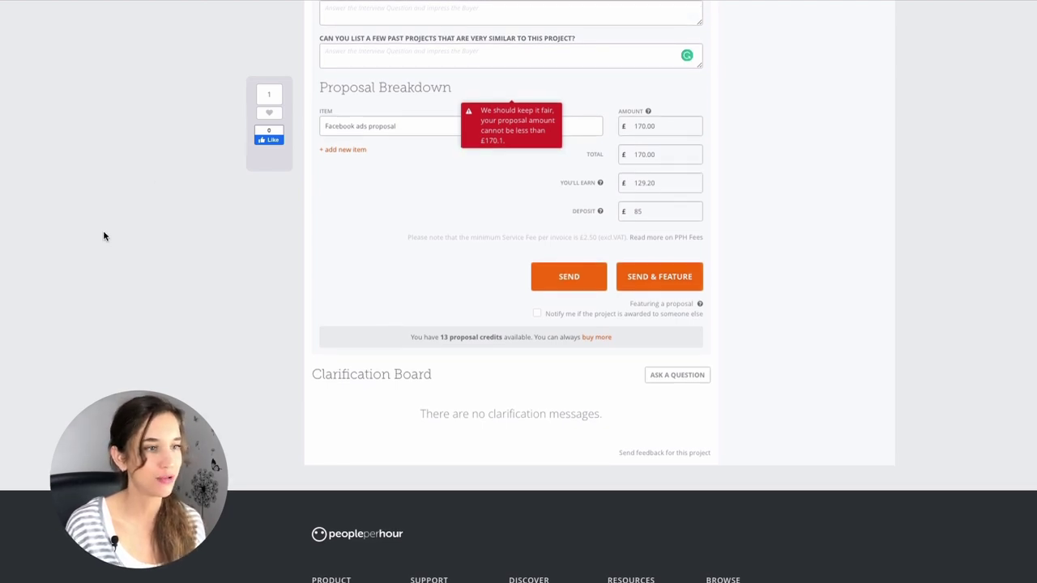
scroll(104, 234, up, 5)
scroll(103, 236, up, 5)
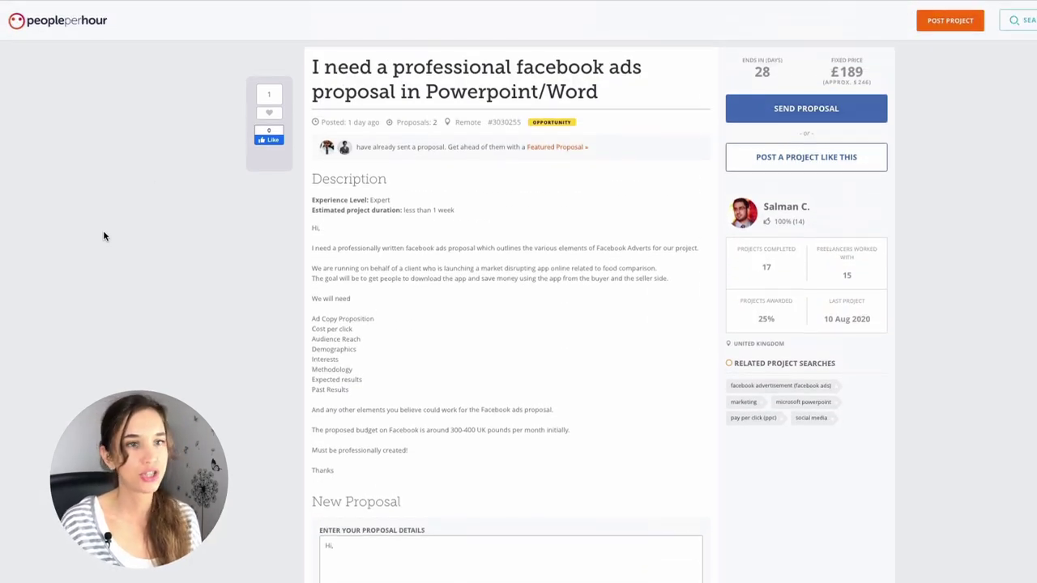
scroll(103, 236, down, 10)
scroll(103, 235, down, 2)
scroll(103, 235, up, 3)
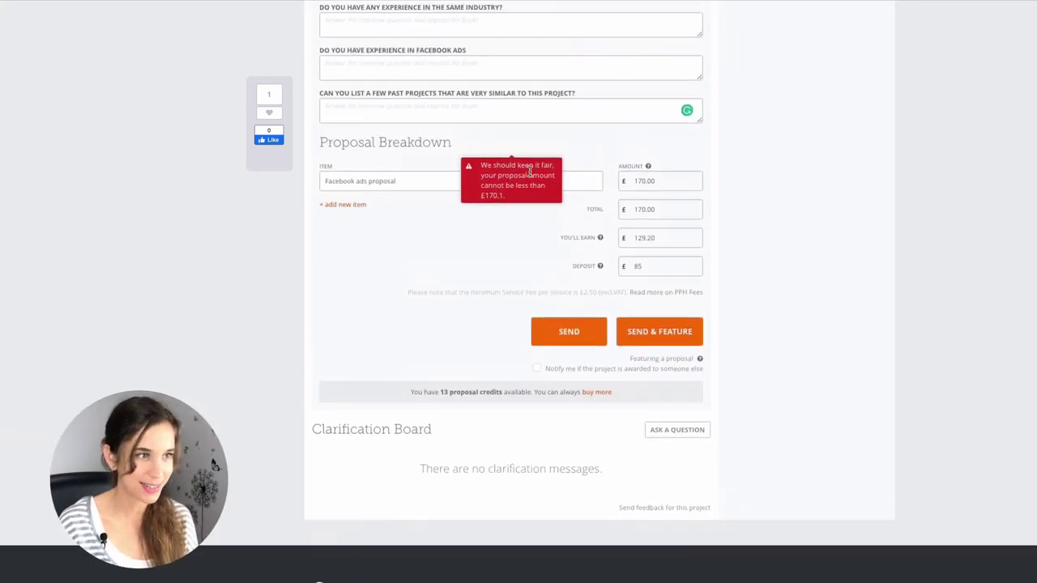
Step: Set the Facebook ads proposal item's amount to £171 and try to send the proposal
click(668, 180)
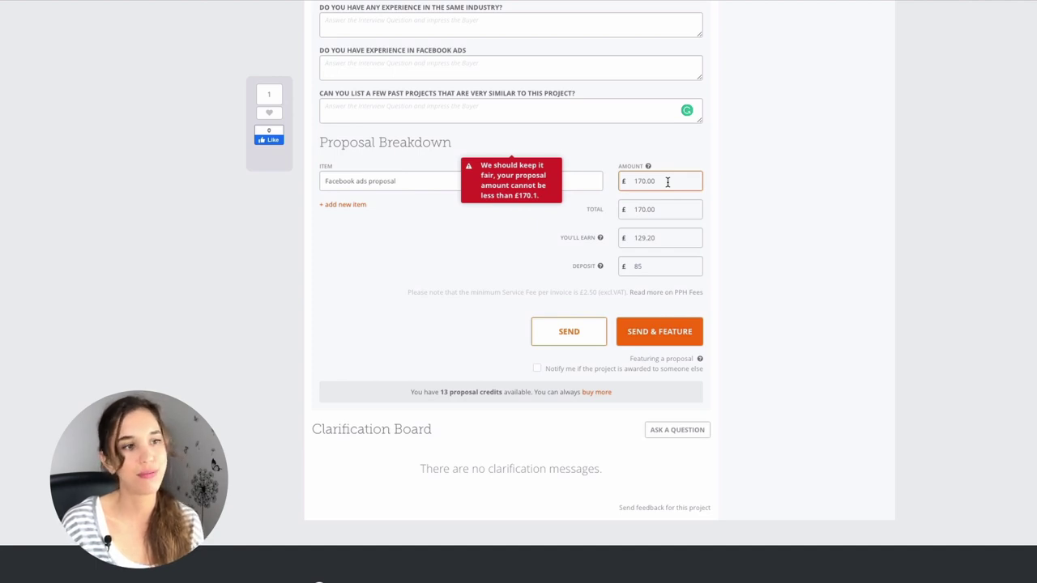
key(BackSpace)
key(BackSpace)
key(BackSpace)
text(171)
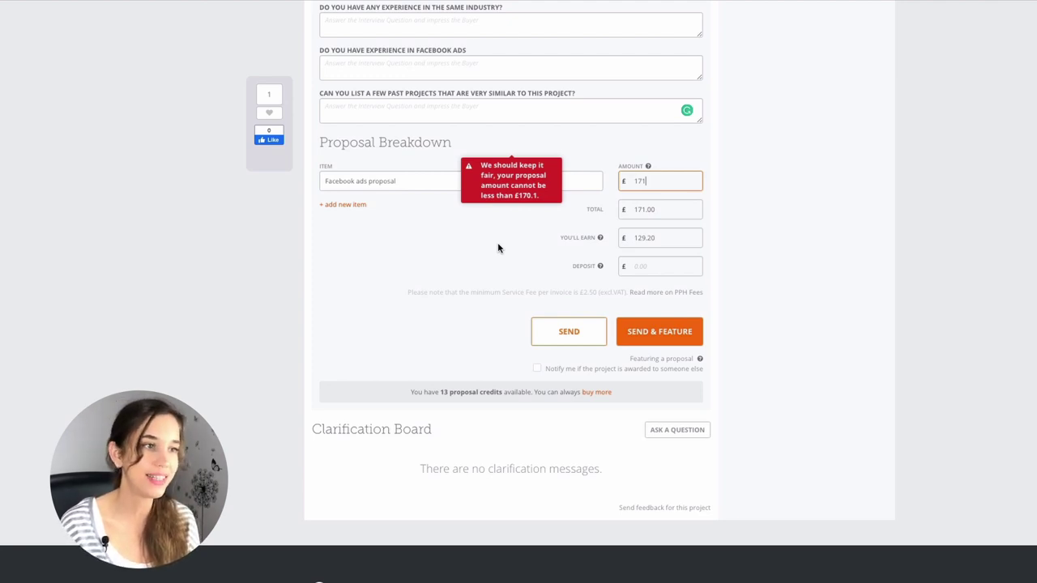
click(499, 256)
click(572, 325)
click(580, 334)
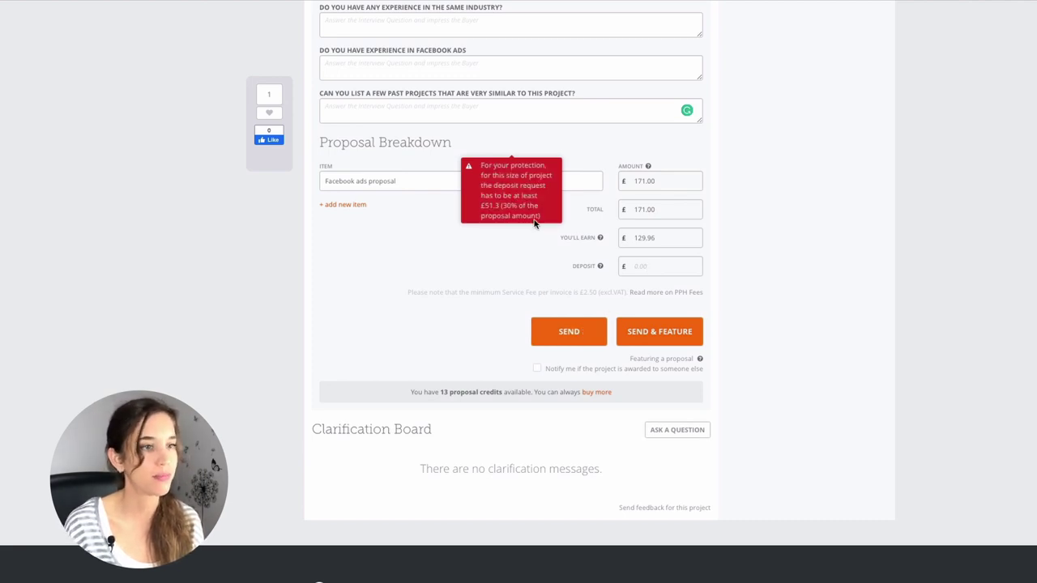
Step: Set the deposit to £52 and send the Facebook ads proposal
click(641, 267)
text(52)
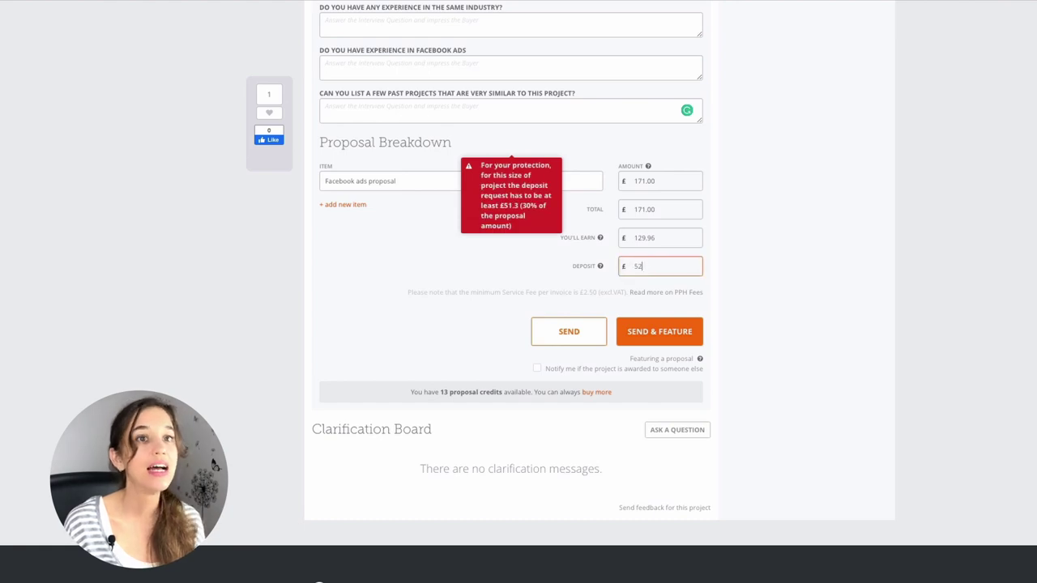
click(556, 336)
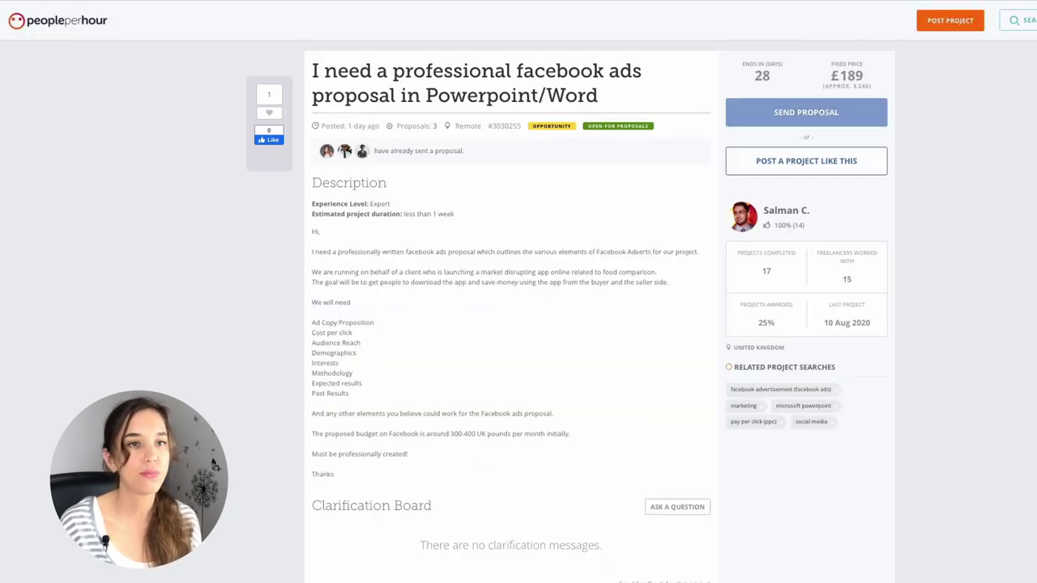
Step: Open the WorkStream for the Google Shopping project and review its accepted proposal, deposit and messages
click(1035, 20)
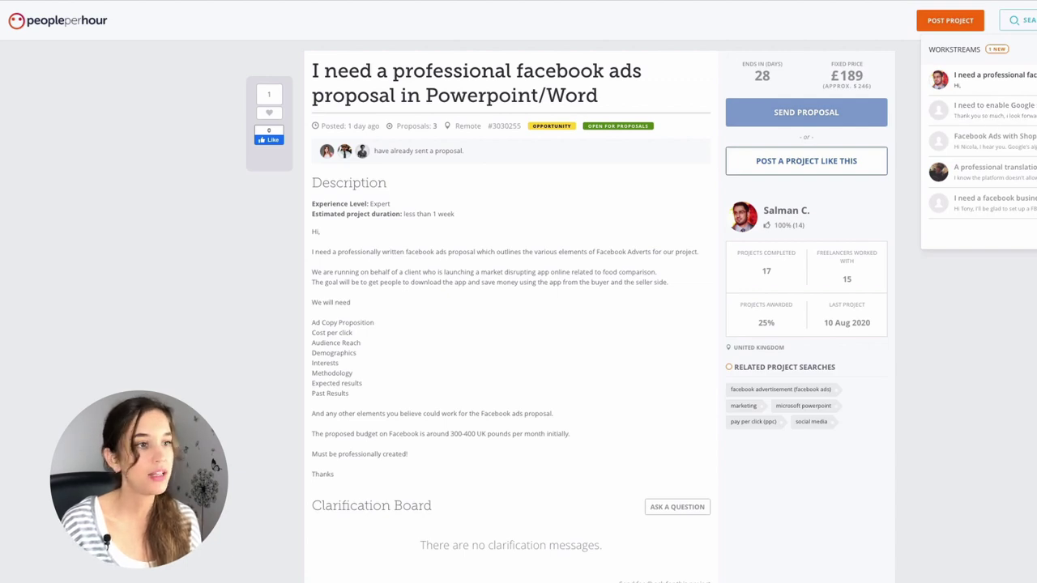
click(994, 109)
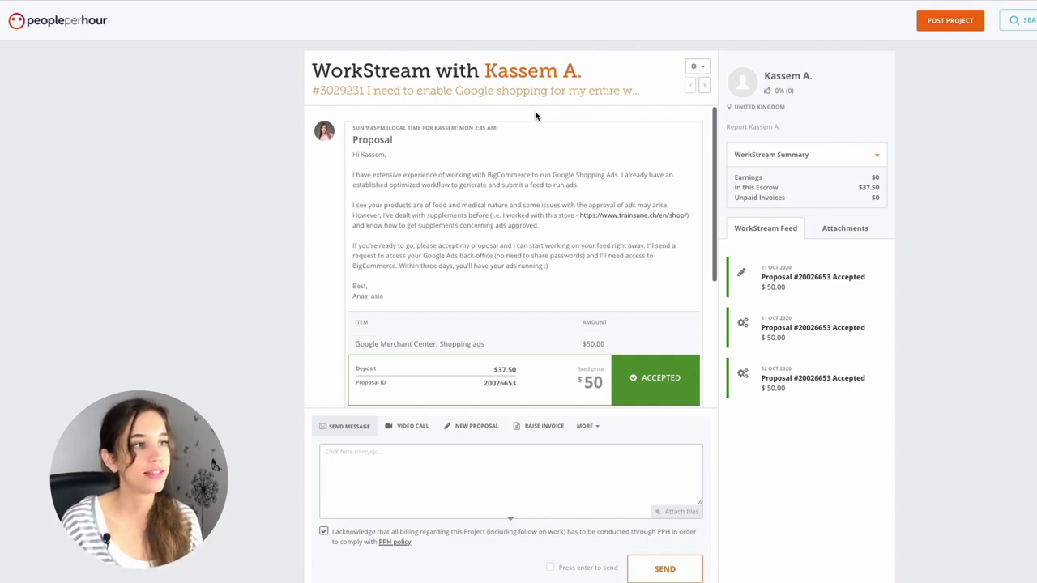
scroll(487, 237, down, 3)
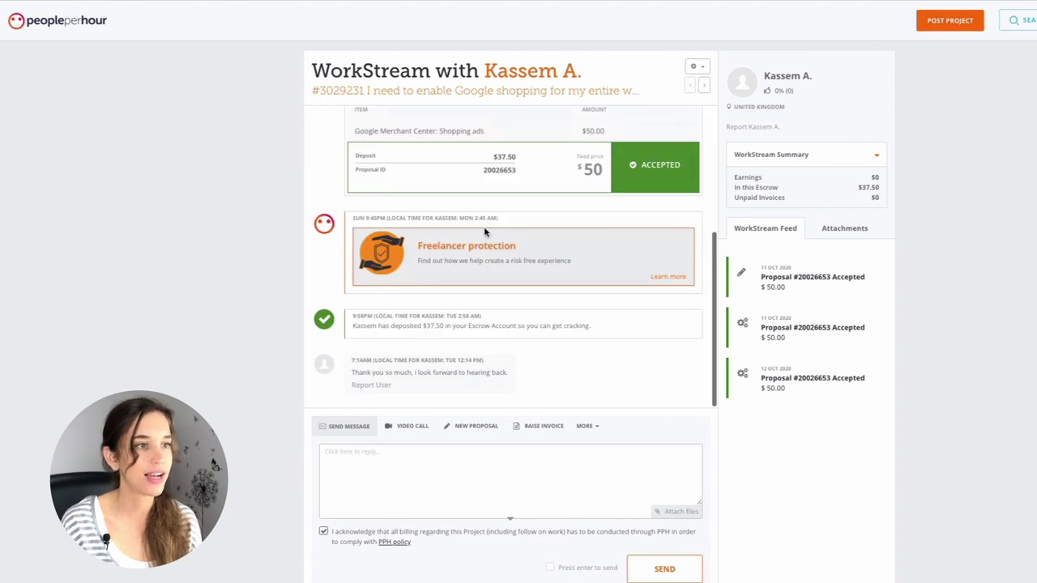
scroll(576, 161, up, 1)
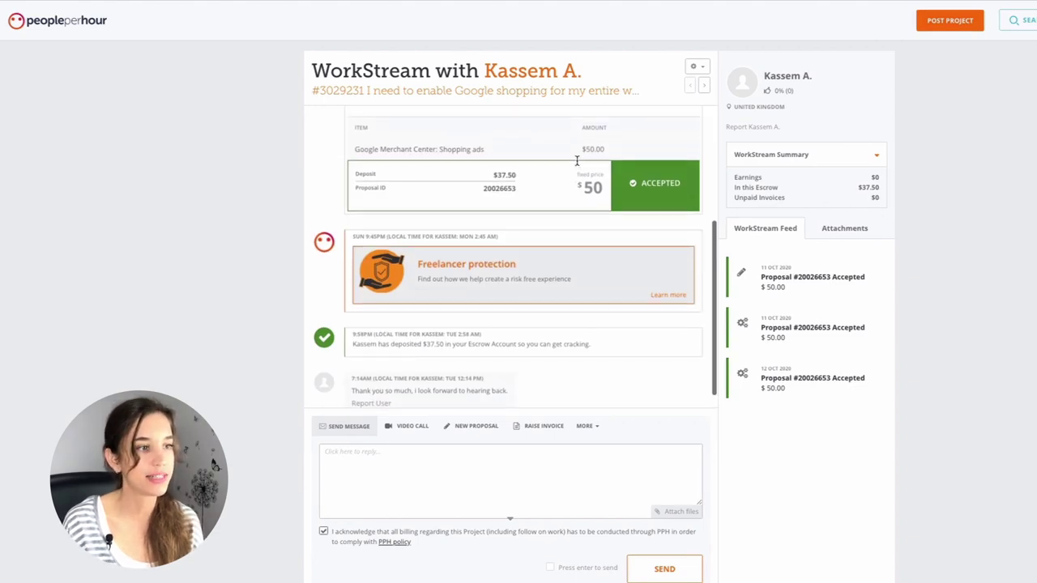
scroll(511, 220, down, 1)
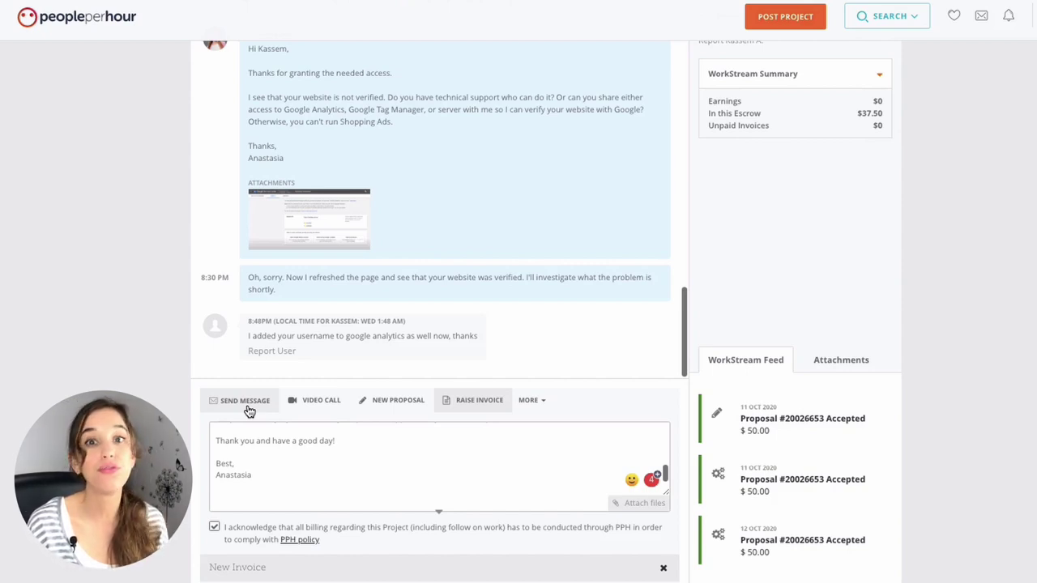
Step: Keep the new invoice's unit as fixed and enter "Shopping Ads" as the item description
scroll(248, 421, down, 4)
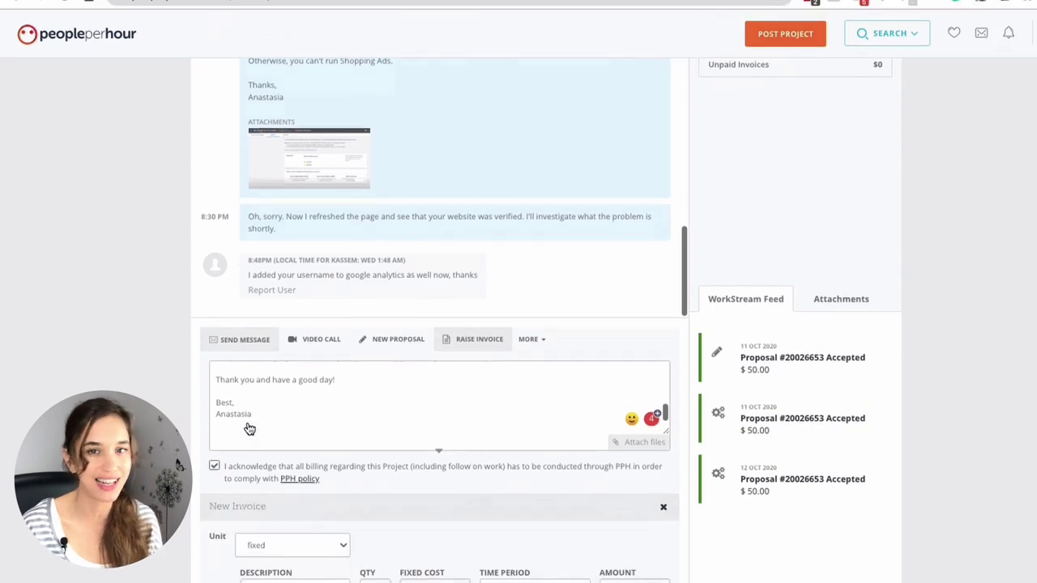
scroll(248, 422, down, 2)
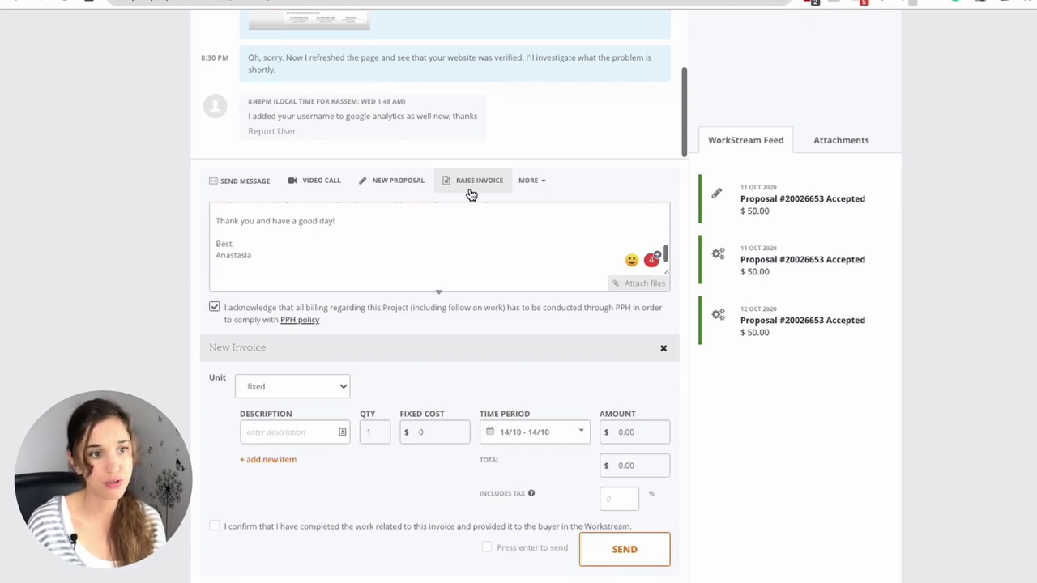
click(317, 387)
click(304, 387)
click(299, 430)
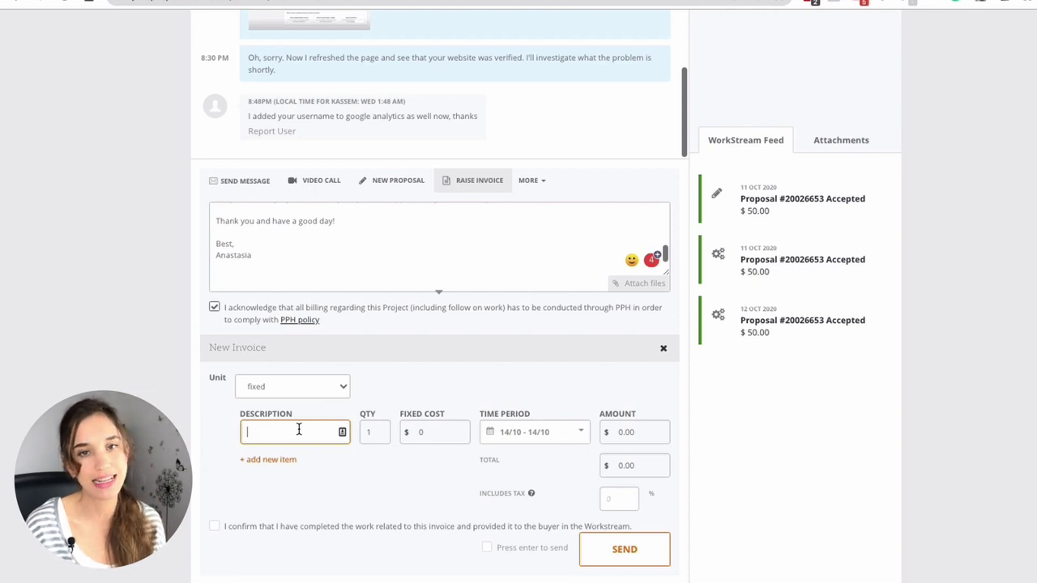
text(Shopping A)
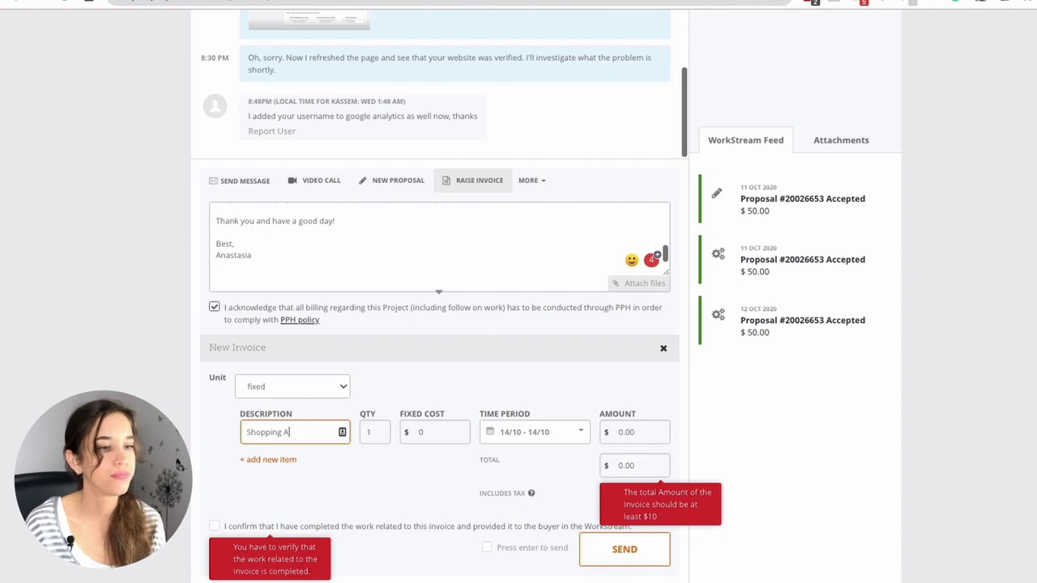
text(ds)
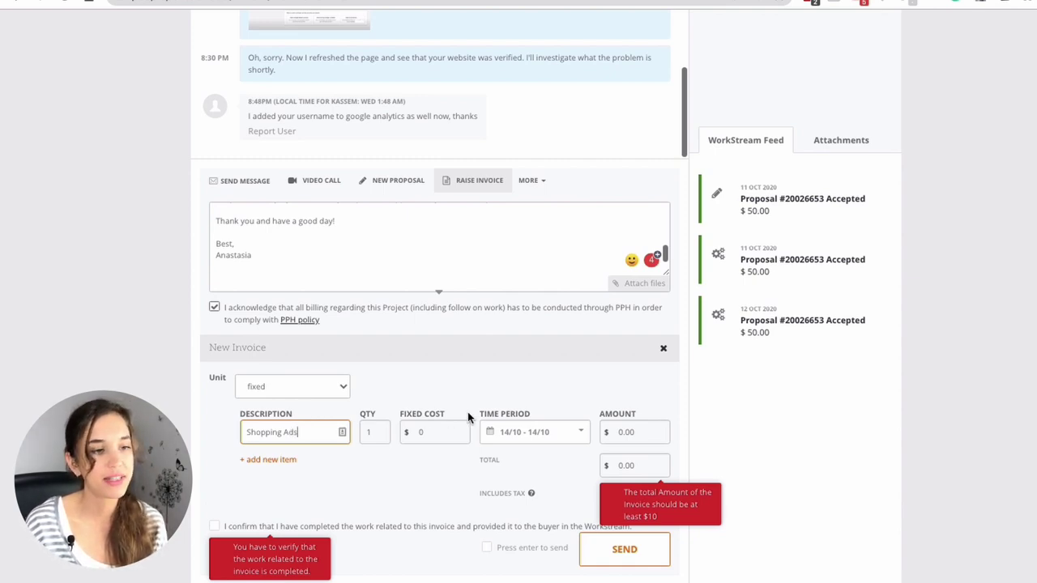
Step: Confirm the invoiced work as completed, set the fixed cost to $50 and send the invoice
click(624, 432)
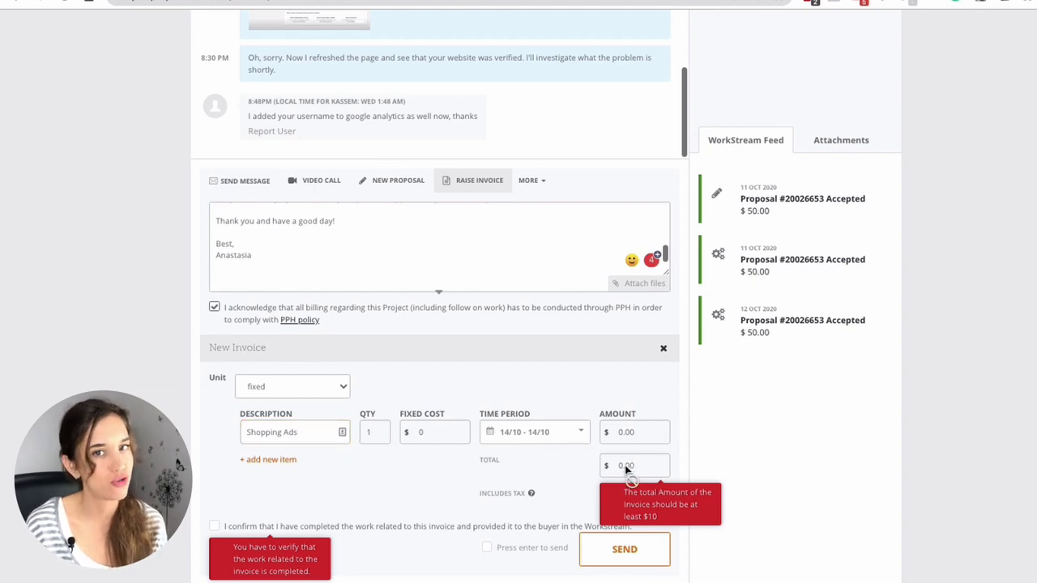
click(214, 525)
click(423, 435)
text(50)
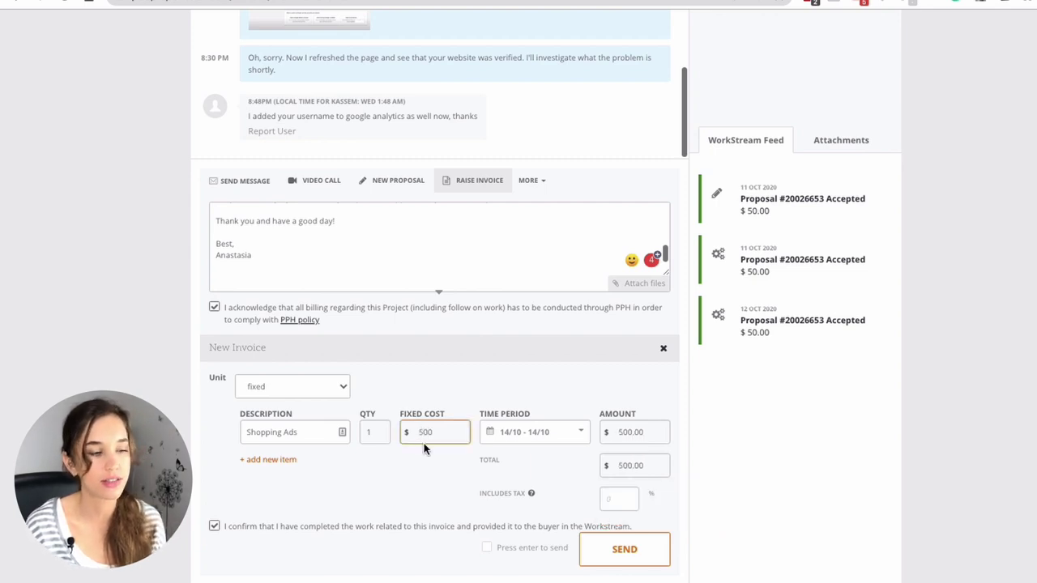
click(440, 471)
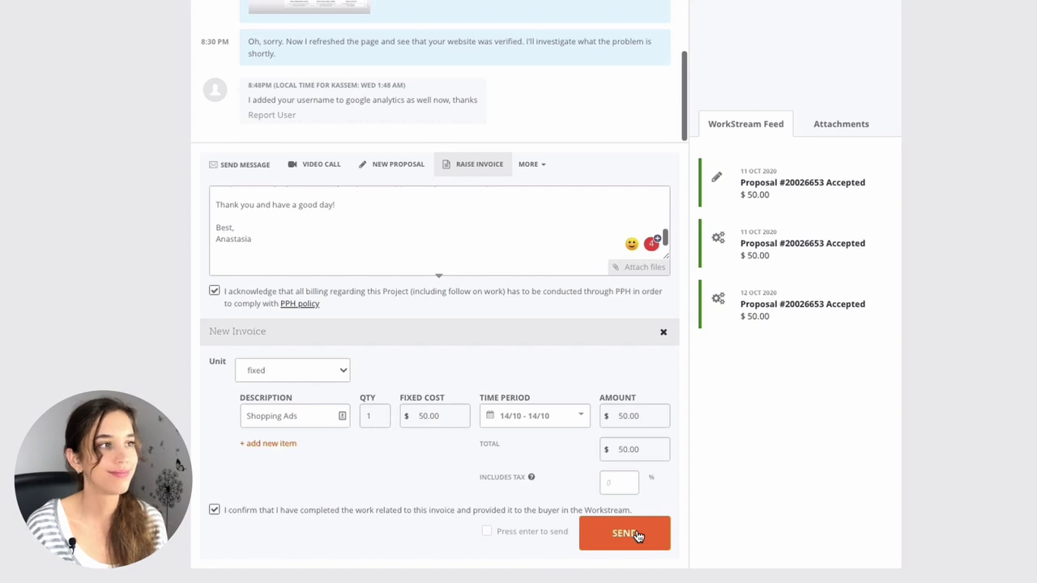
click(624, 533)
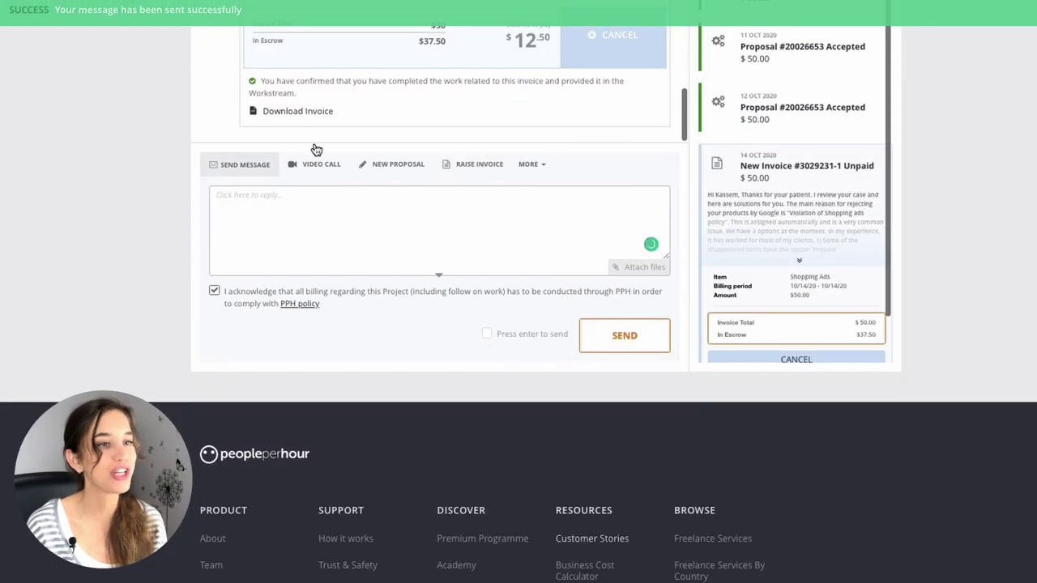
Step: Examine the sent Shopping Ads invoice's total, escrow and balance to pay in the conversation and the WorkStream feed
scroll(838, 290, up, 2)
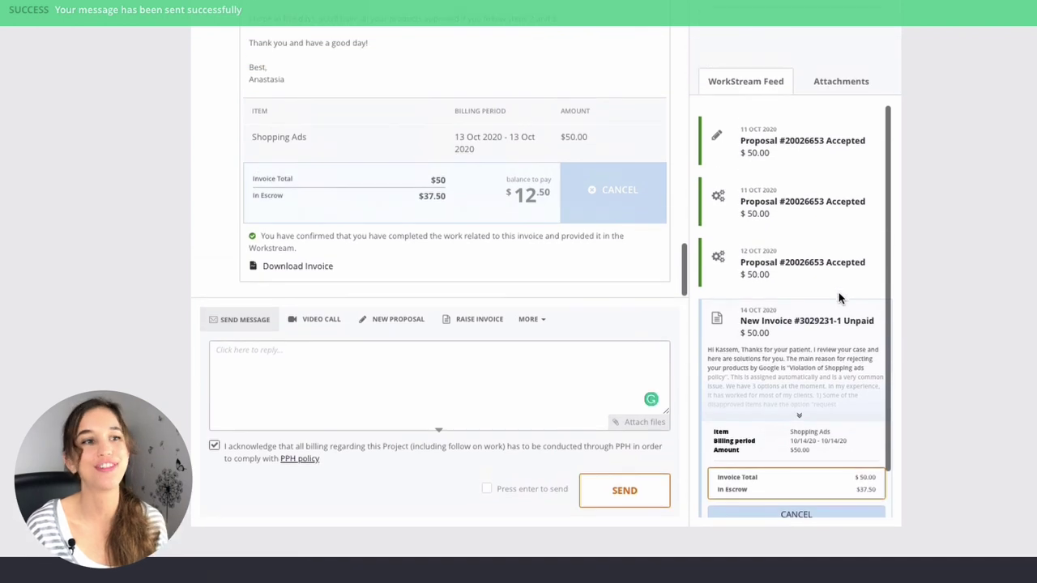
scroll(829, 425, down, 1)
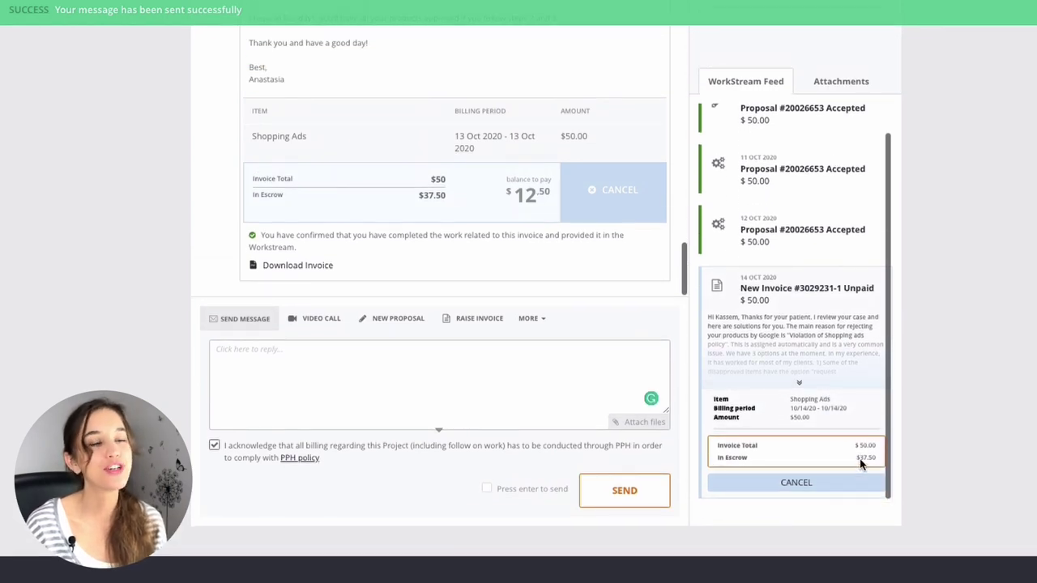
drag(876, 442, 864, 442)
click(818, 360)
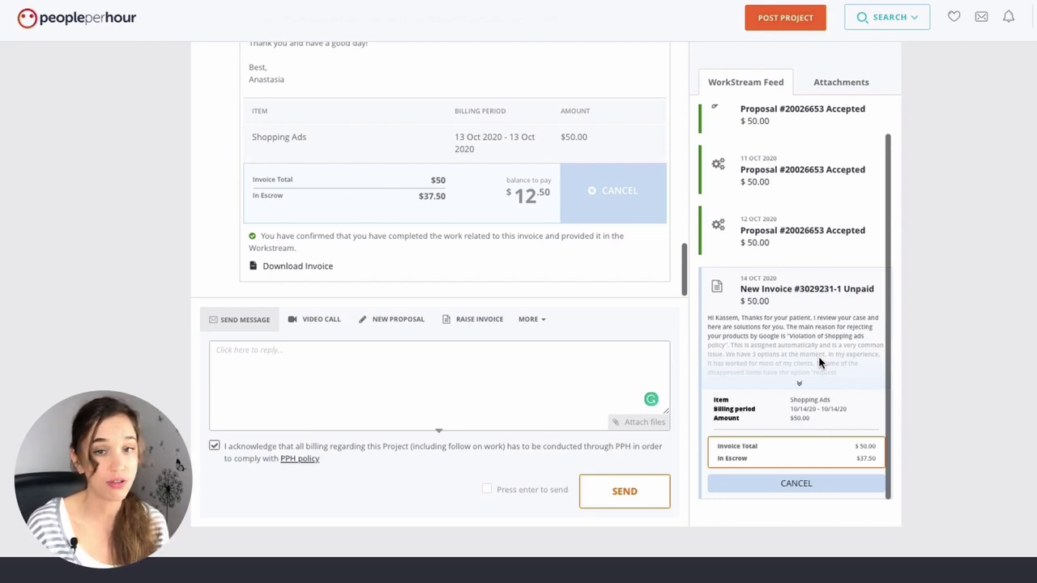
scroll(802, 350, down, 1)
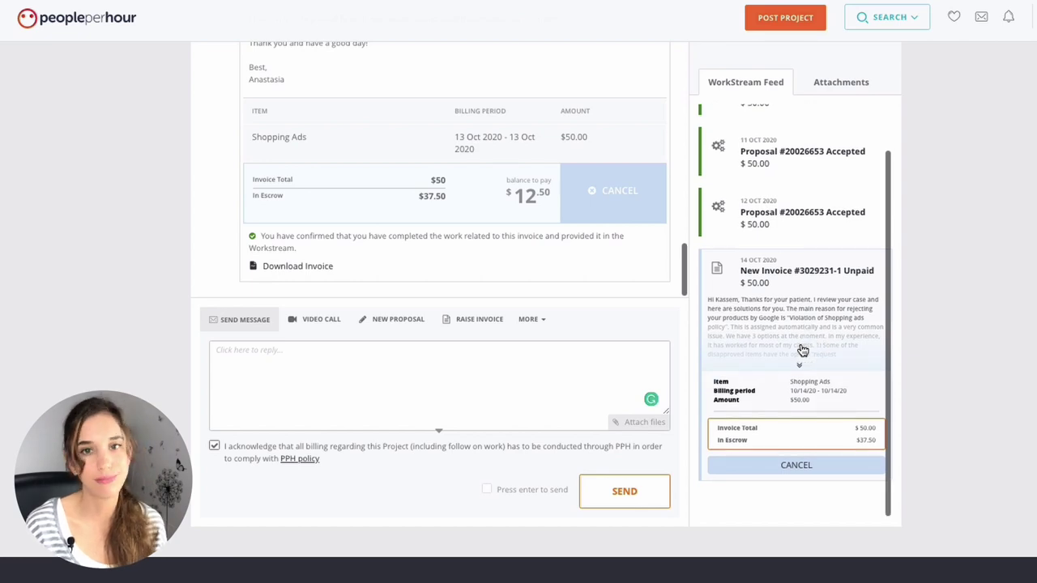
scroll(709, 306, up, 3)
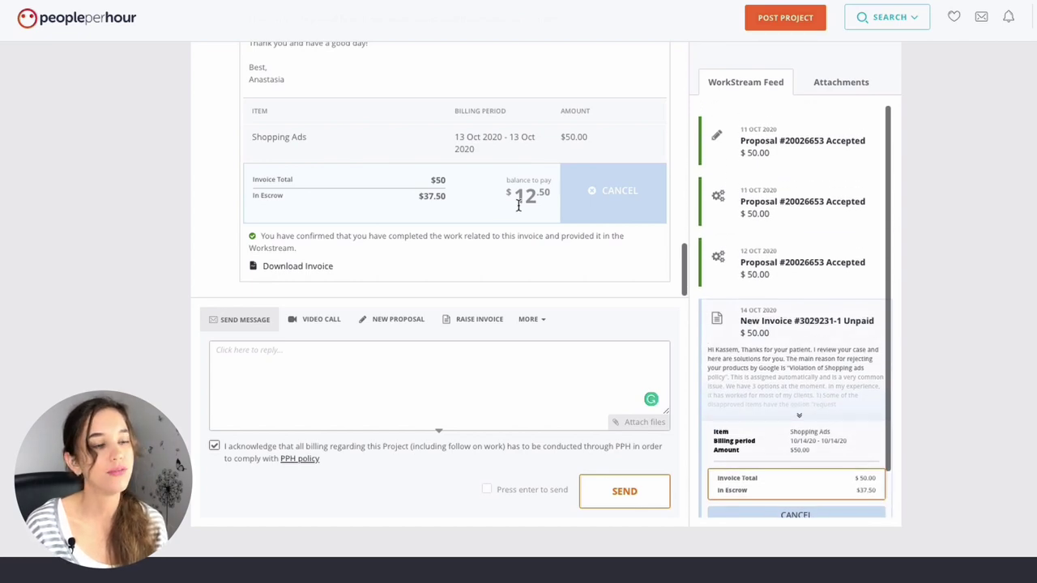
scroll(203, 280, up, 1)
scroll(203, 284, down, 1)
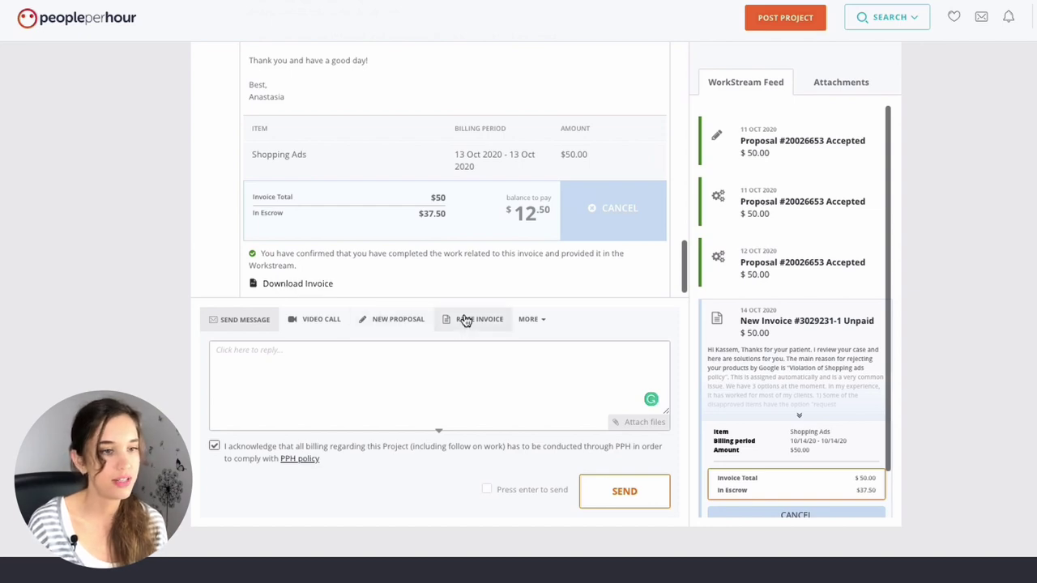
click(534, 321)
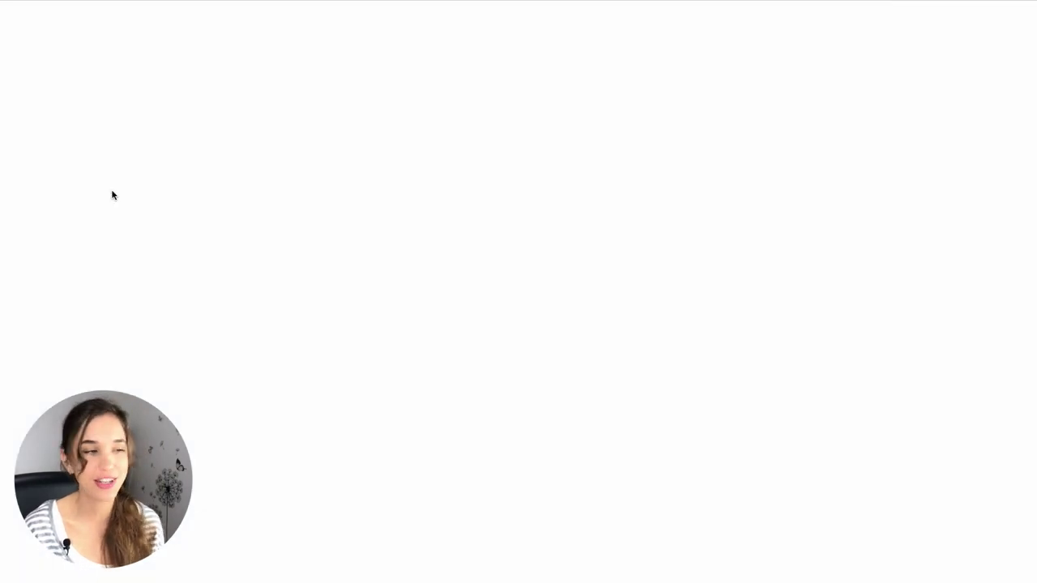
Step: Review the sent Facebook ads proposal and the client's reply in that project's WorkStream
scroll(327, 137, up, 1)
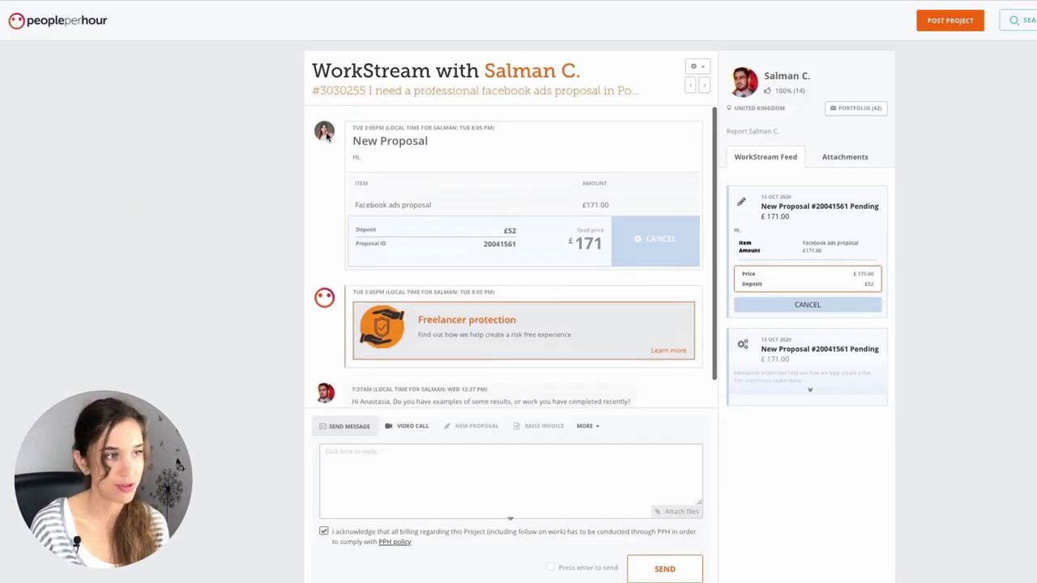
drag(350, 128, 629, 261)
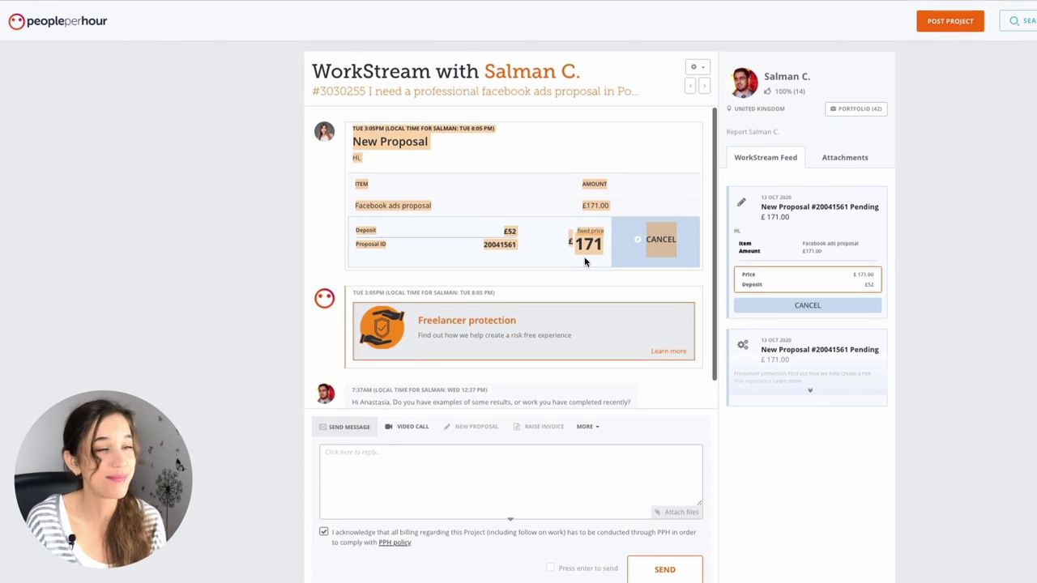
click(555, 137)
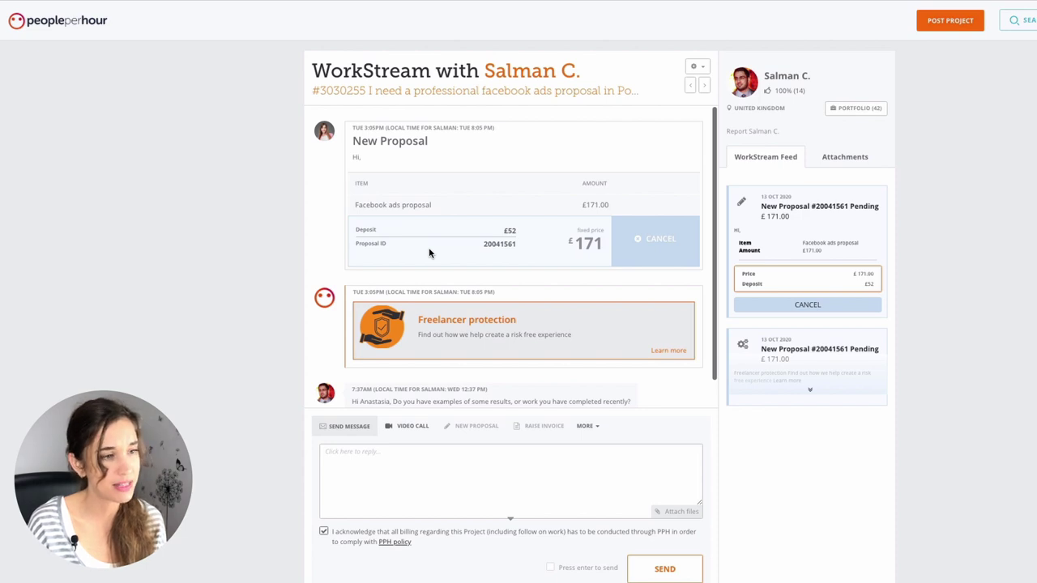
scroll(326, 404, down, 1)
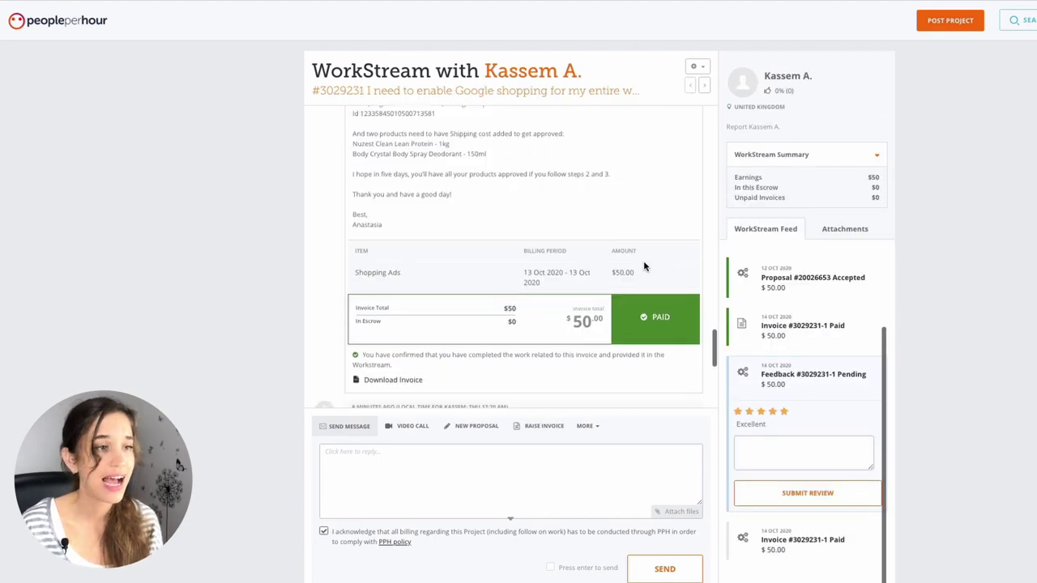
Step: Rate the client five stars in the pending feedback for the paid Shopping Ads invoice
scroll(630, 295, down, 1)
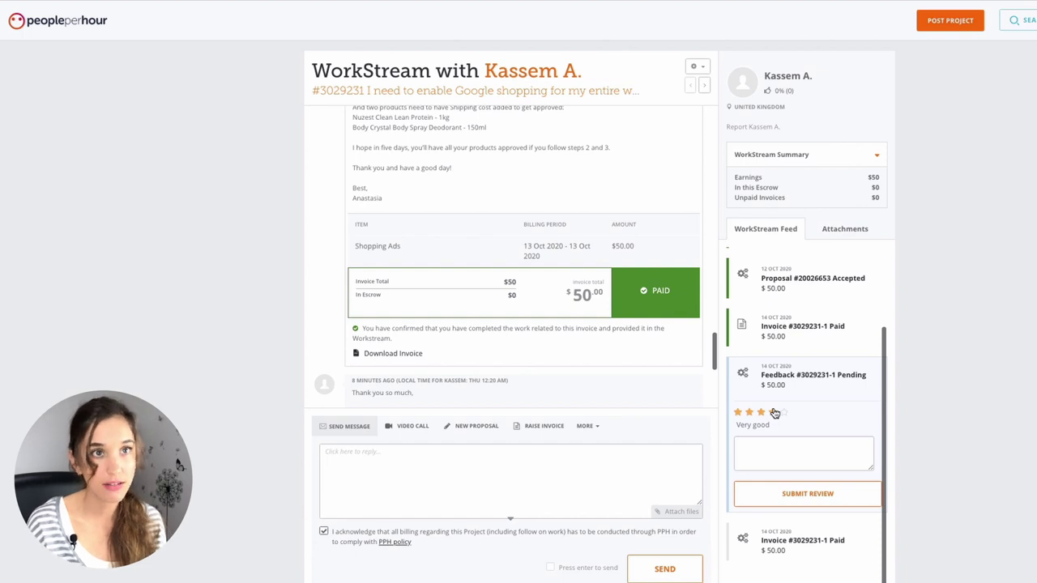
click(783, 412)
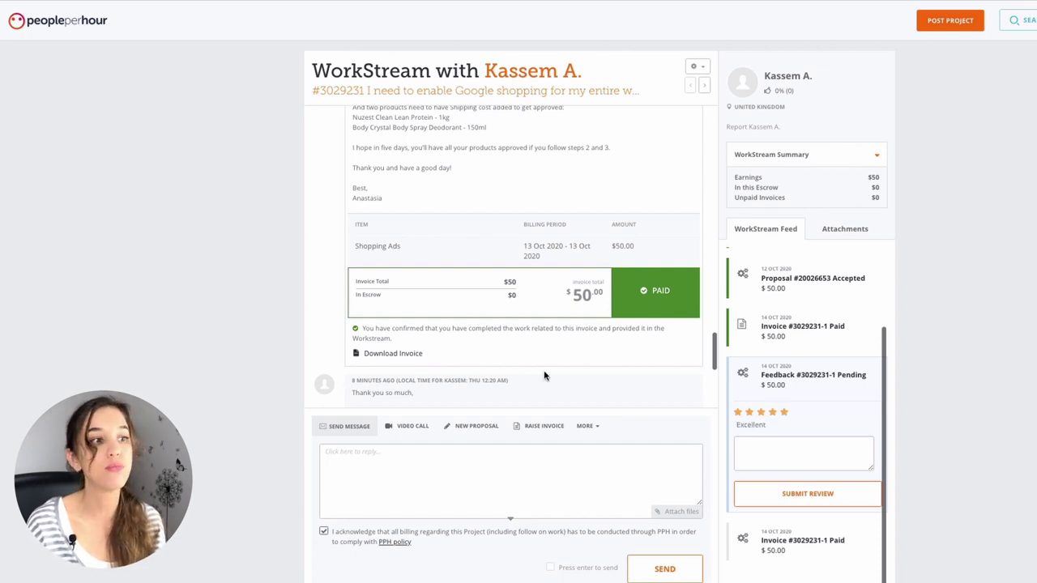
scroll(425, 384, down, 3)
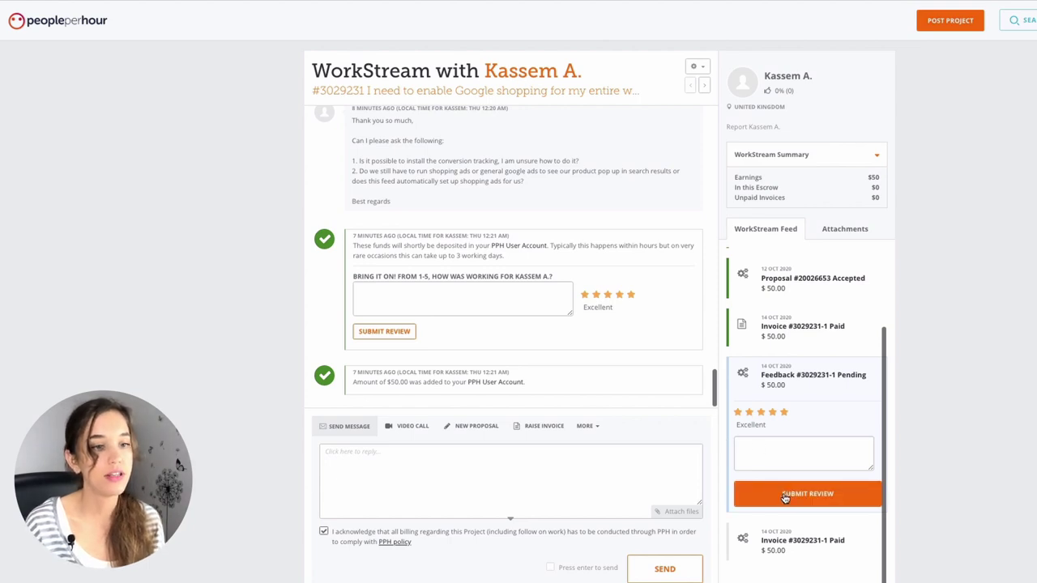
Step: Check the message about the funds added to the account and the available balances on the Payments page
drag(353, 382, 535, 384)
click(598, 389)
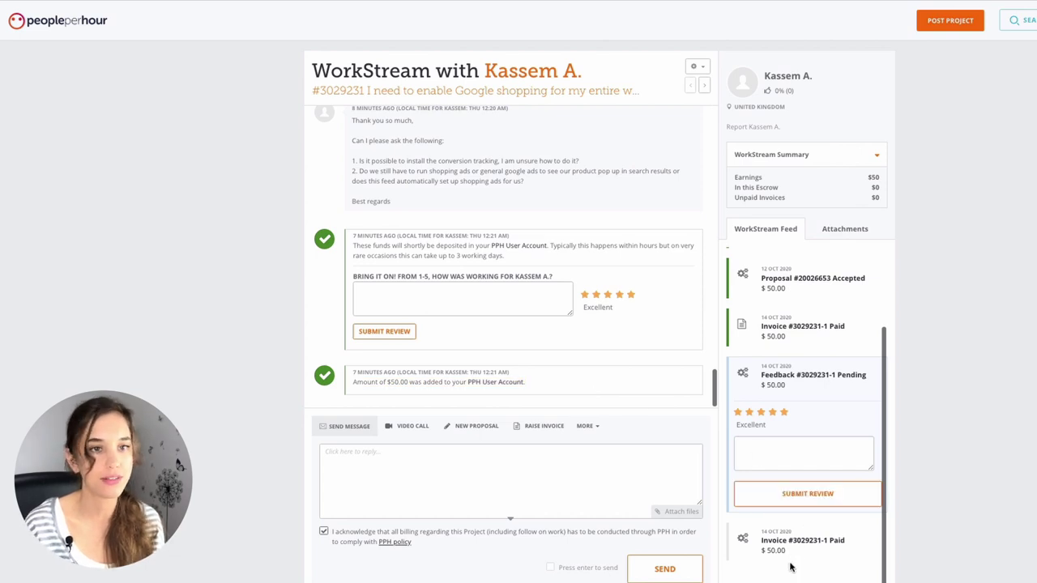
scroll(794, 556, down, 1)
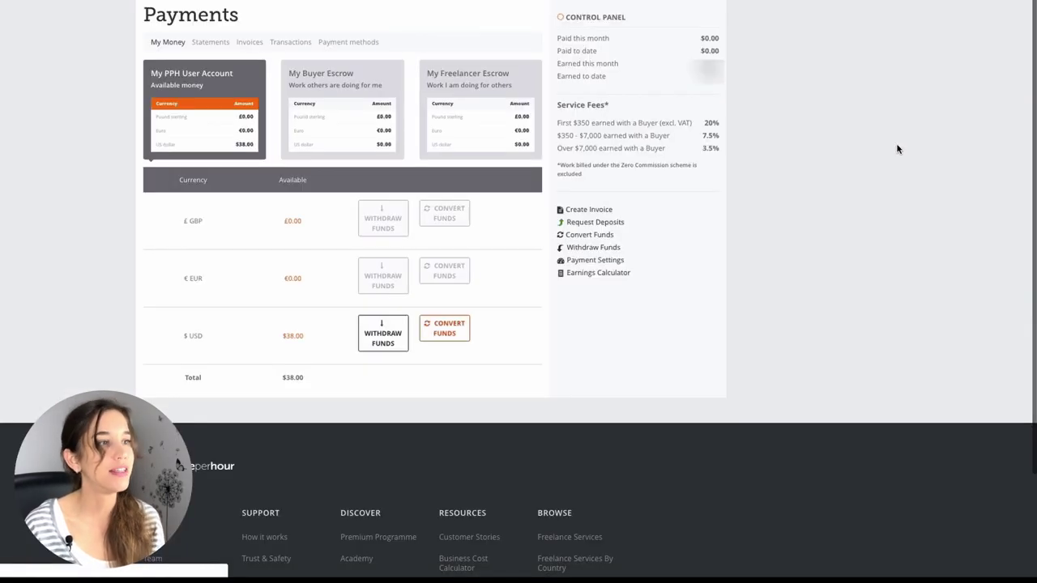
Step: Open the withdrawal form for the US dollar balance and review the source account and PayPal withdrawal option
click(189, 128)
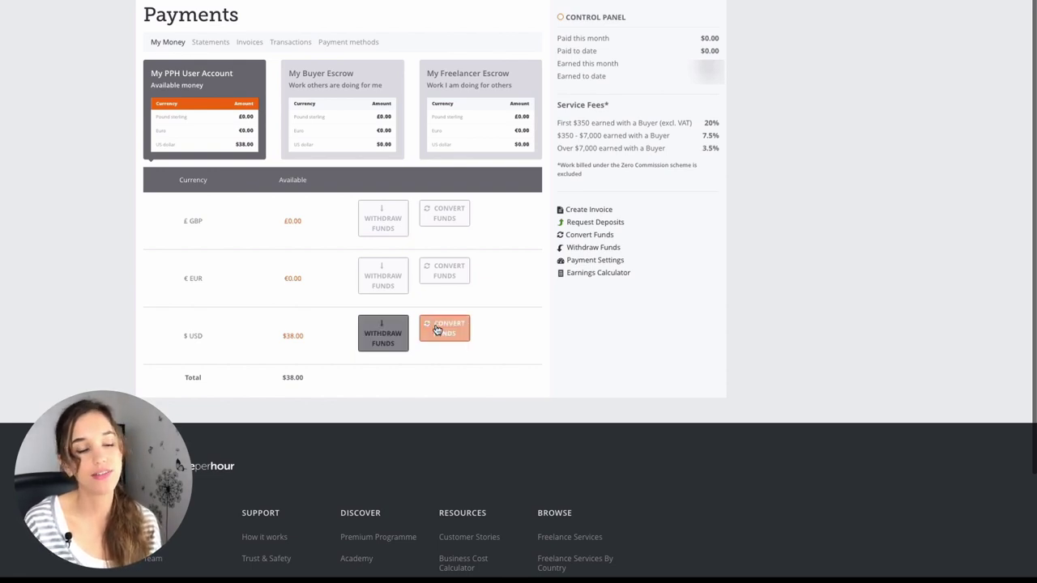
click(380, 338)
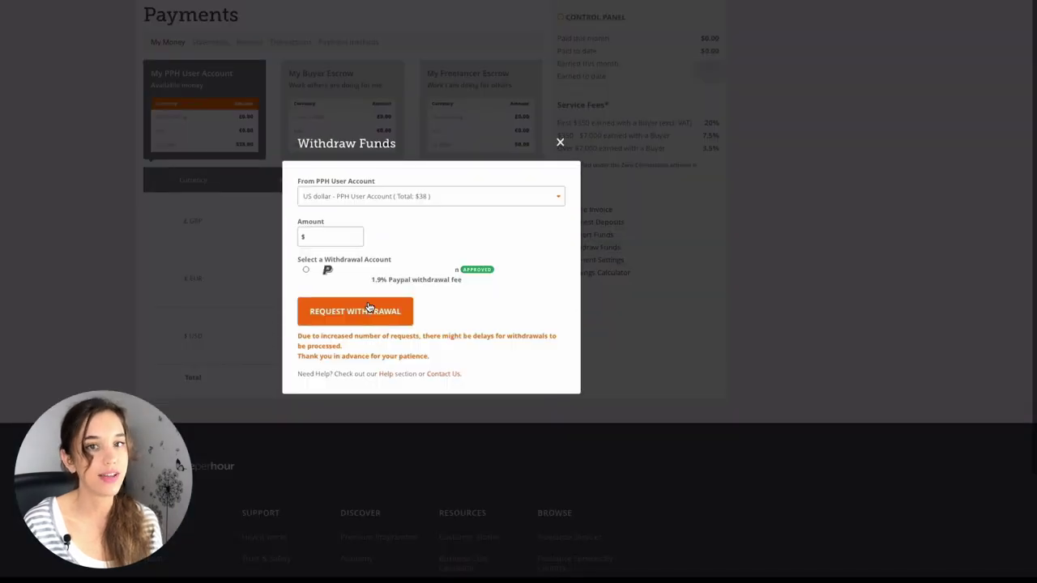
click(372, 197)
click(306, 269)
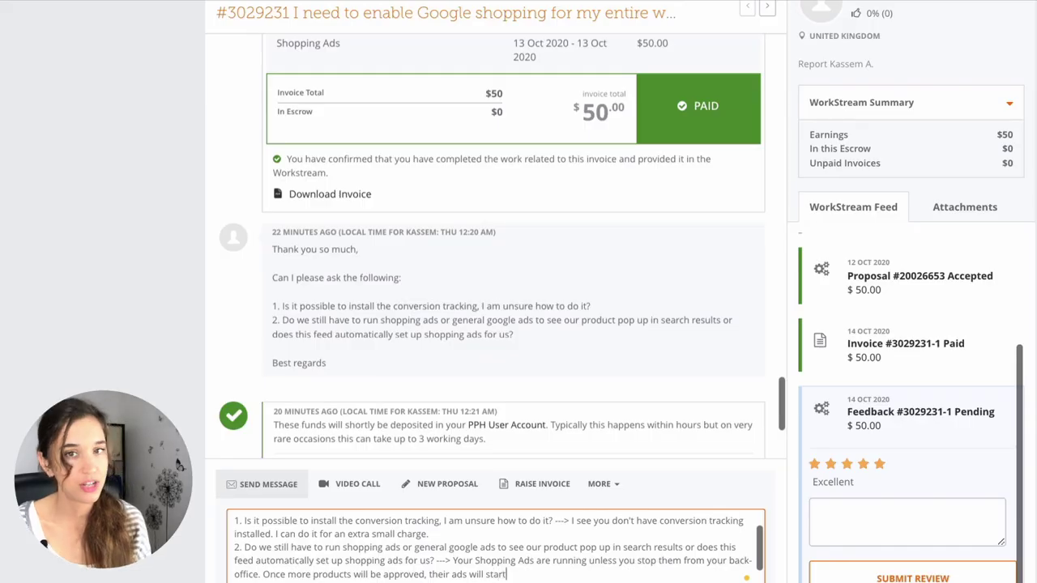
Step: Finish the reply's second answer with "running automatically." and change its closing to "Best," followed by the freelancer's name
text(running a)
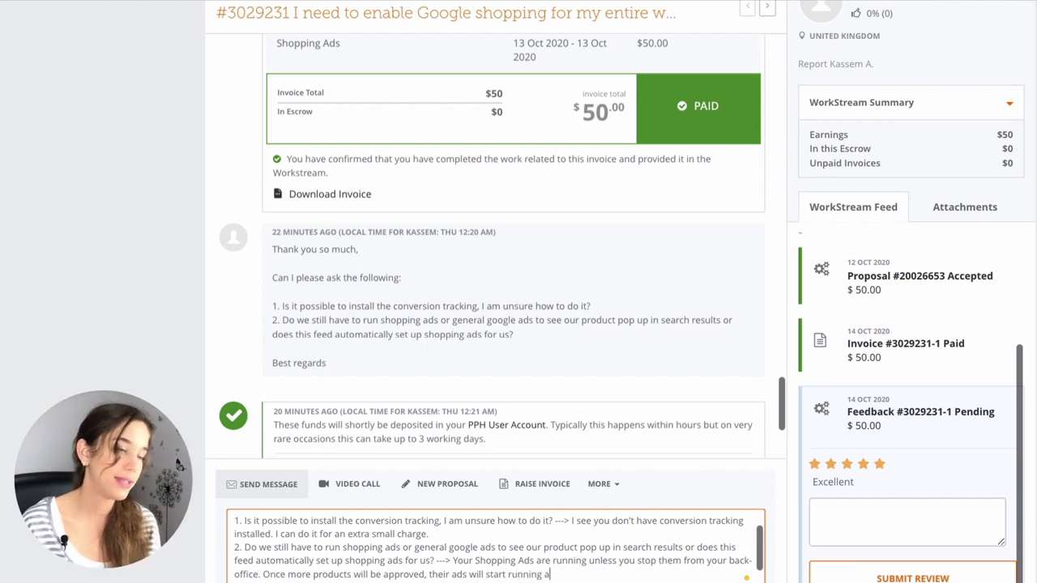
text(utomatically.)
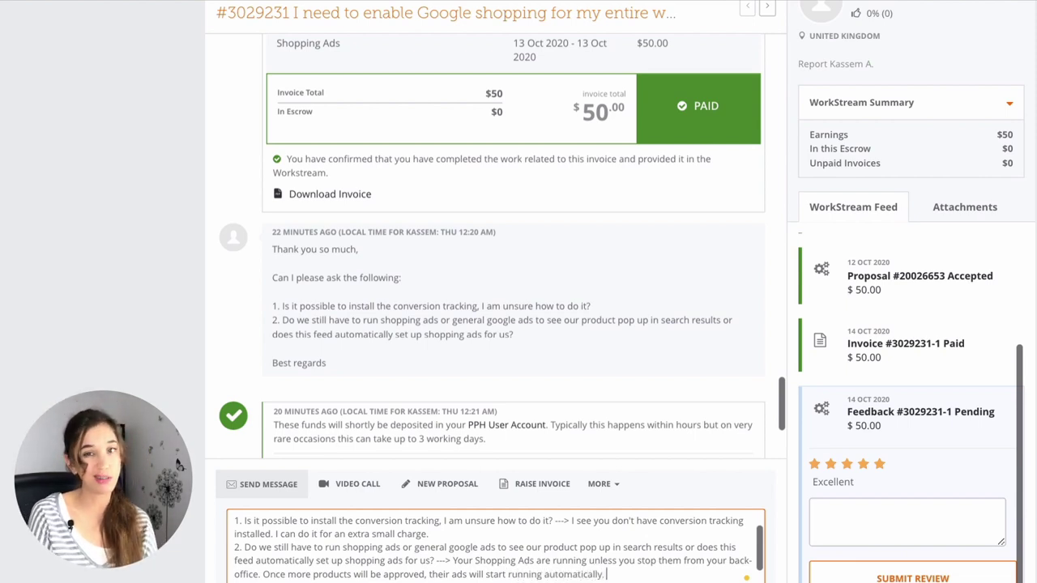
scroll(374, 306, down, 2)
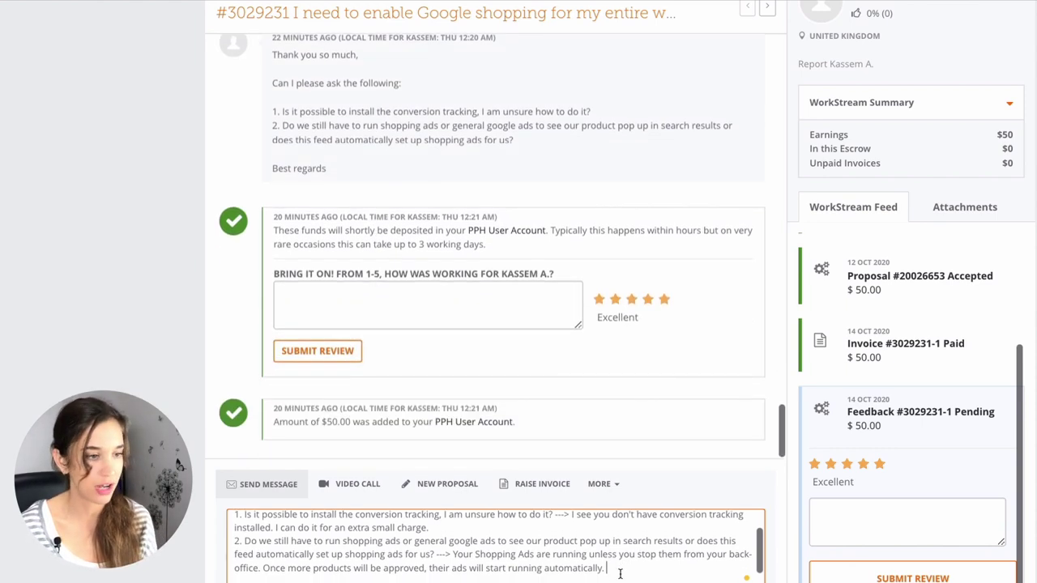
scroll(620, 573, down, 1)
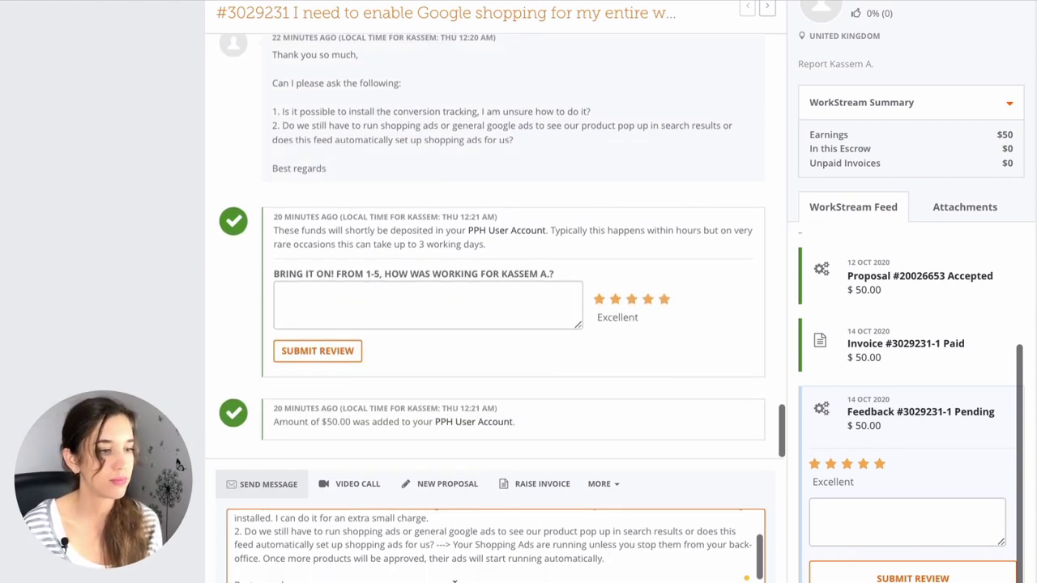
drag(357, 580, 257, 579)
text(,)
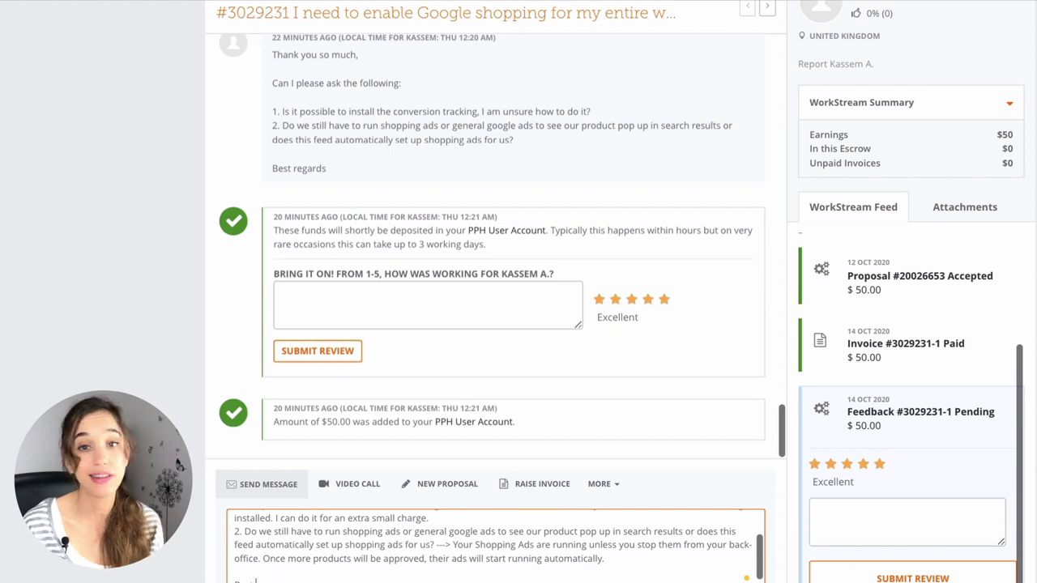
key(Return)
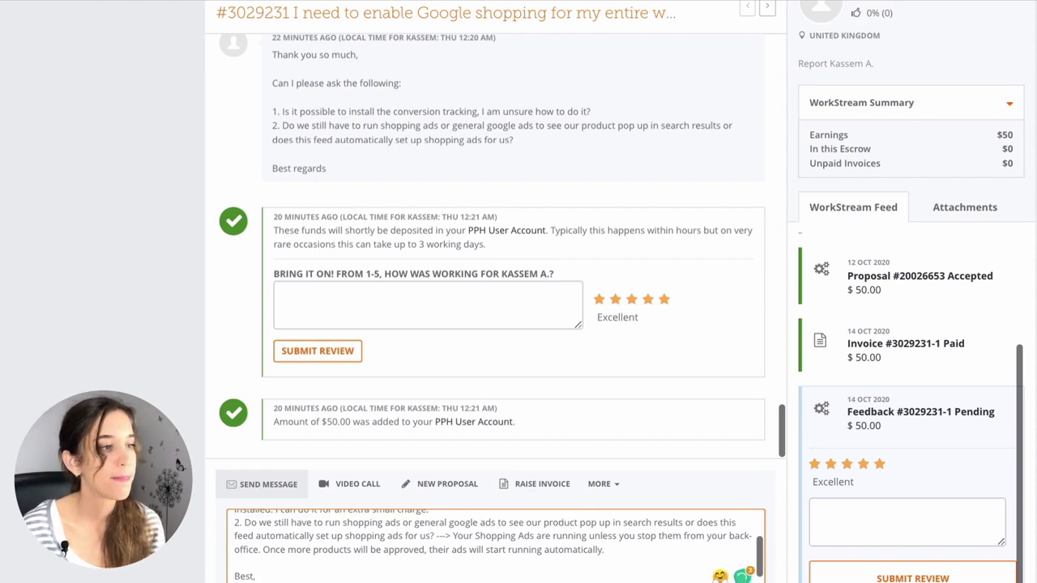
Step: Compare the client's two questions with the answers in the drafted reply, including the extra charge for conversion tracking
scroll(258, 567, up, 1)
scroll(258, 567, up, 1)
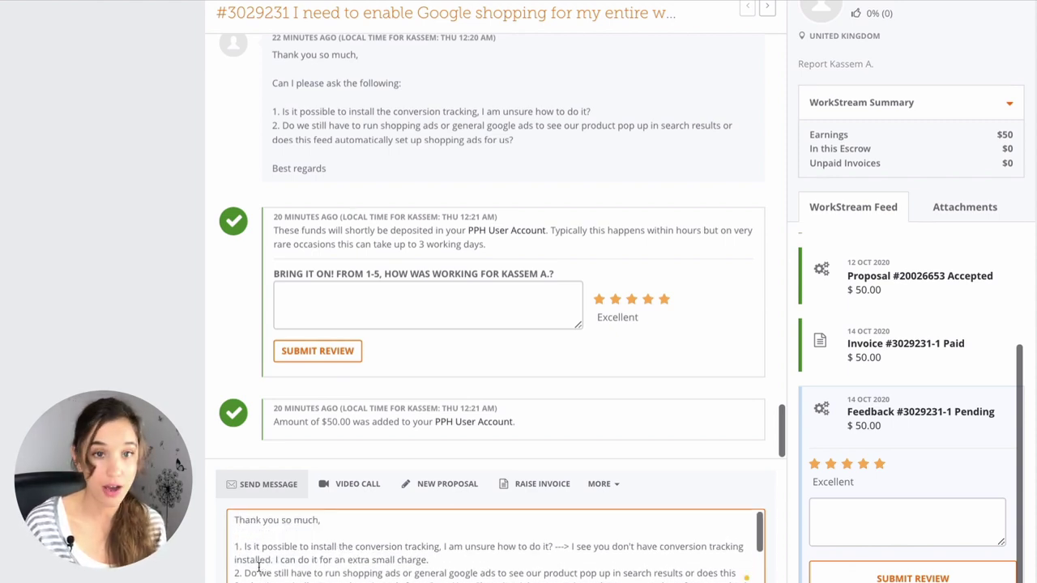
drag(275, 93, 514, 142)
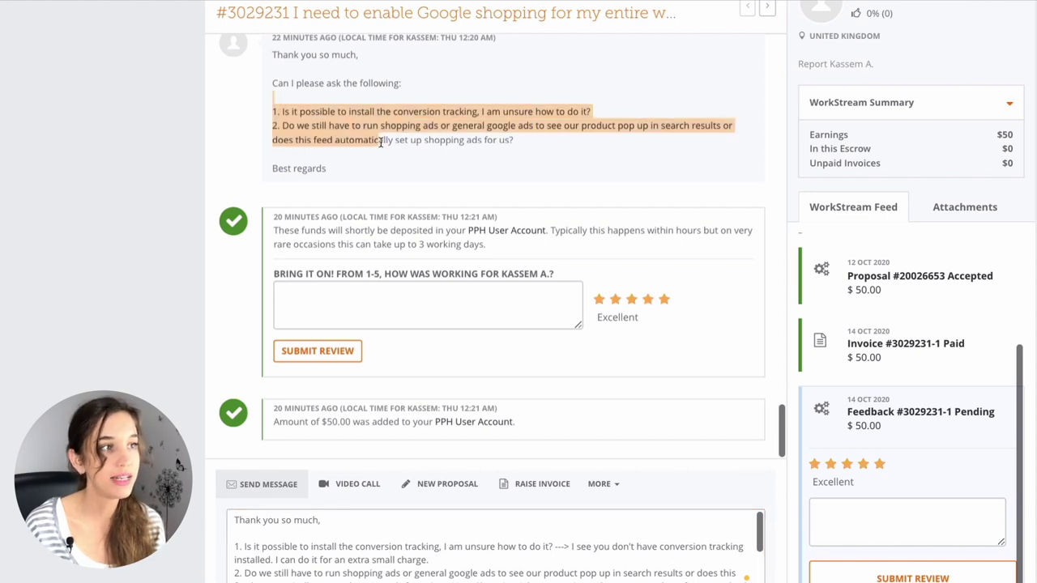
click(334, 528)
scroll(300, 535, down, 1)
triple_click(301, 535)
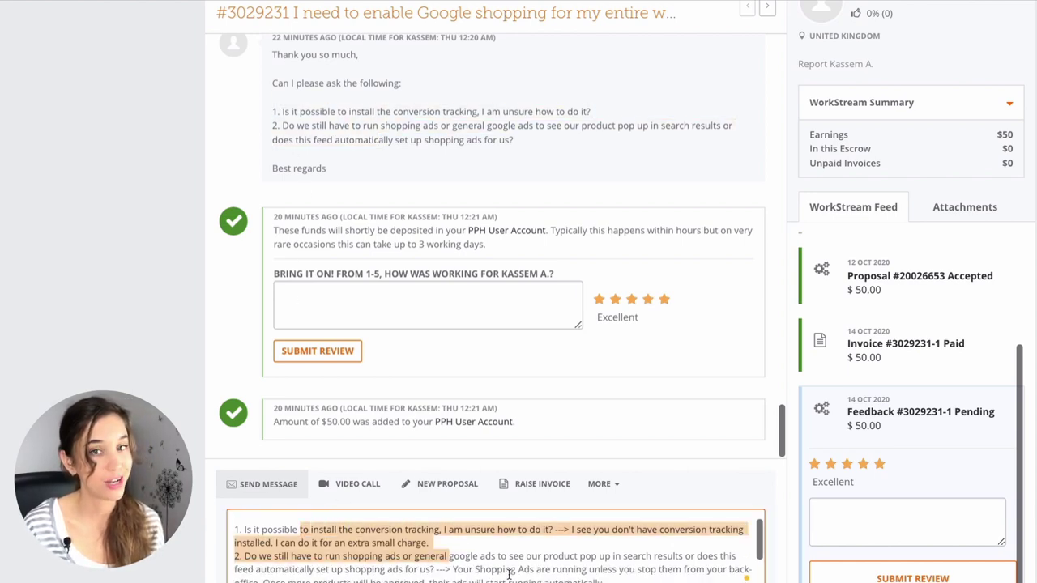
shift+click(603, 567)
click(499, 559)
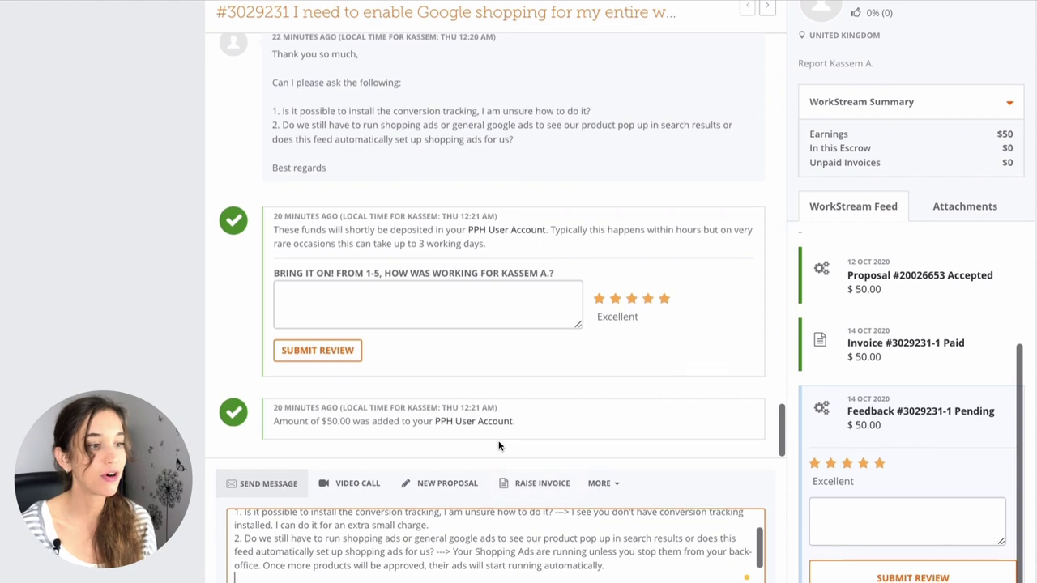
scroll(499, 452, down, 3)
scroll(446, 400, up, 2)
drag(442, 426, 321, 426)
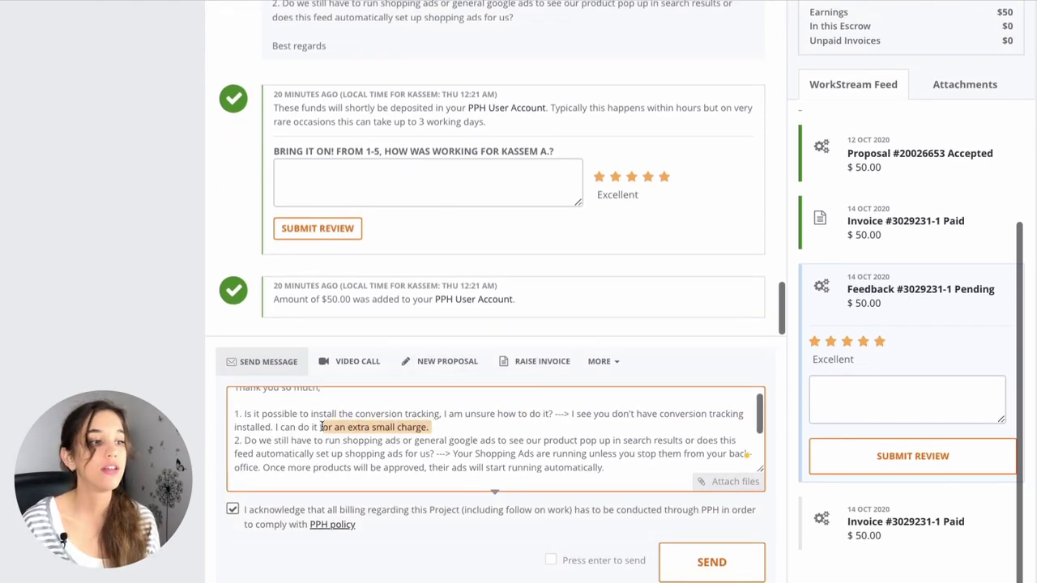
Step: Add a new fixed-rate proposal to the reply with the item "Google Ads Conversions Setup" for $15
click(447, 364)
scroll(481, 536, down, 3)
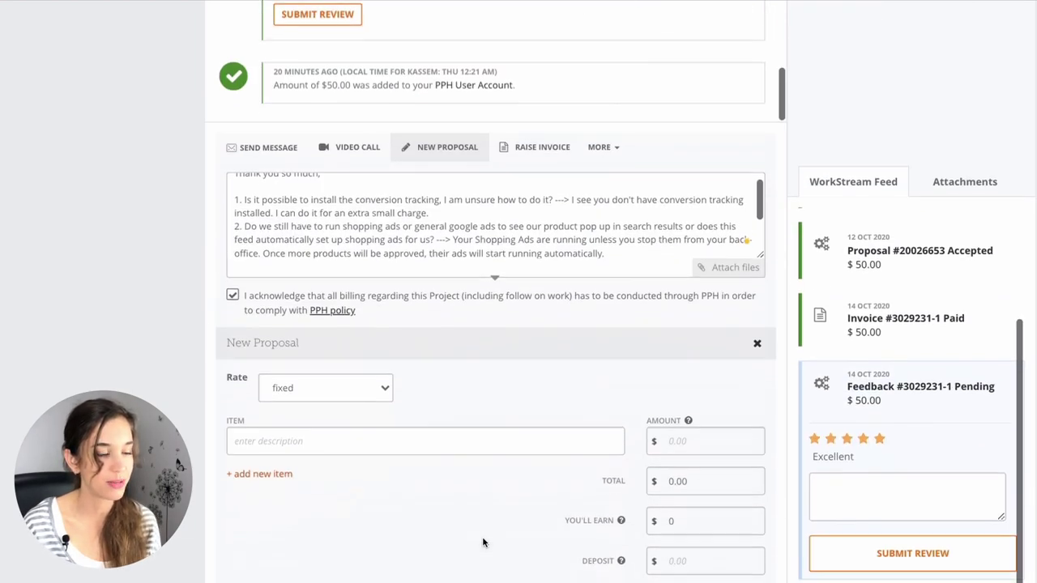
click(445, 436)
text(Google Ads )
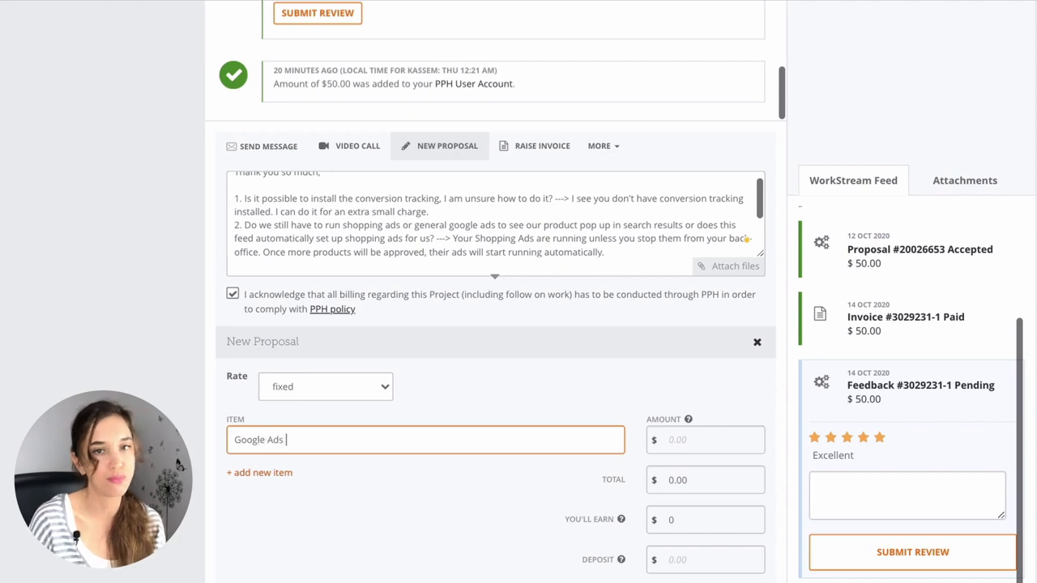
text(Conversions )
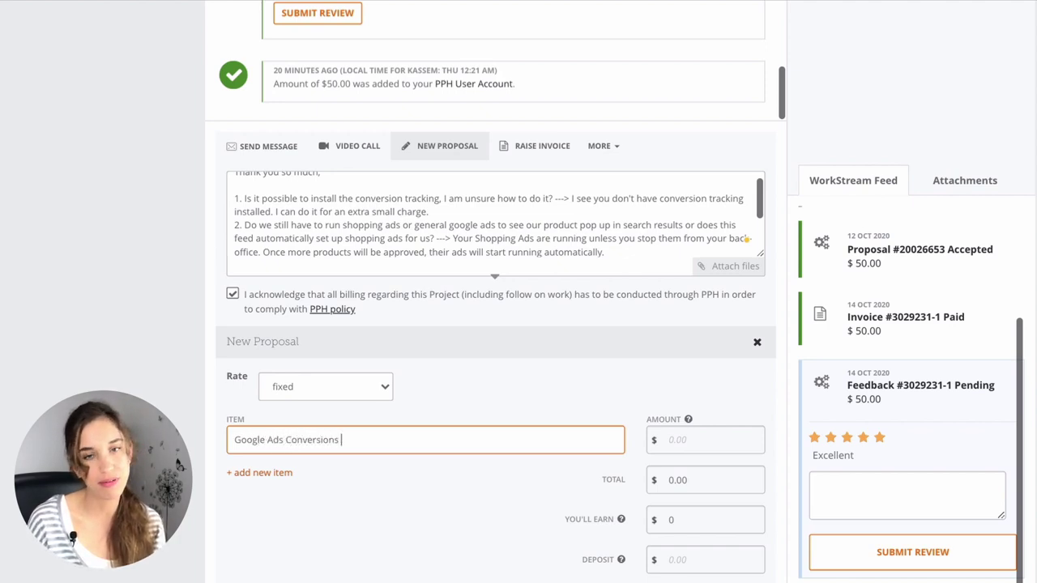
text(Setup)
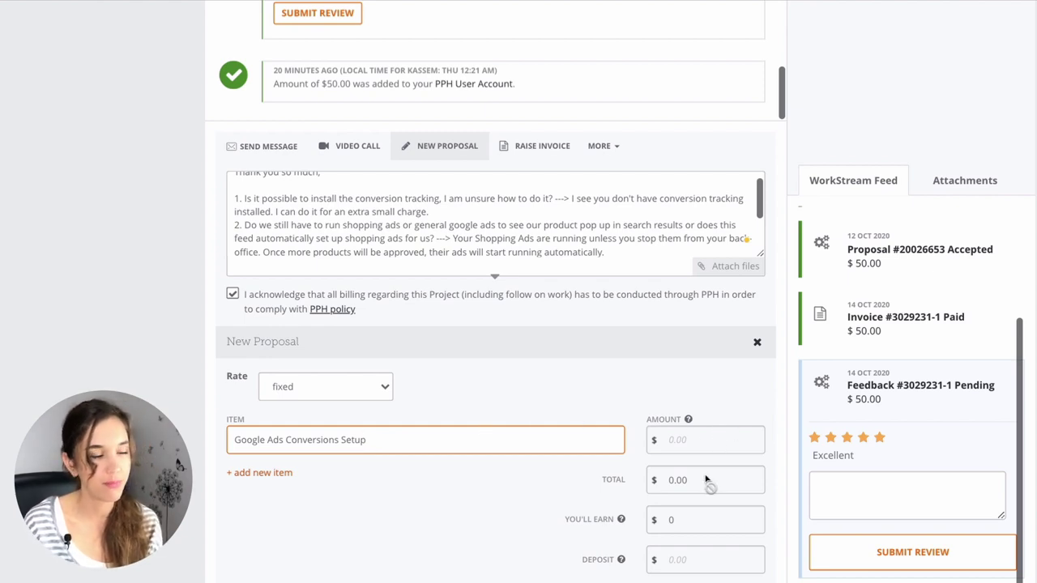
click(702, 439)
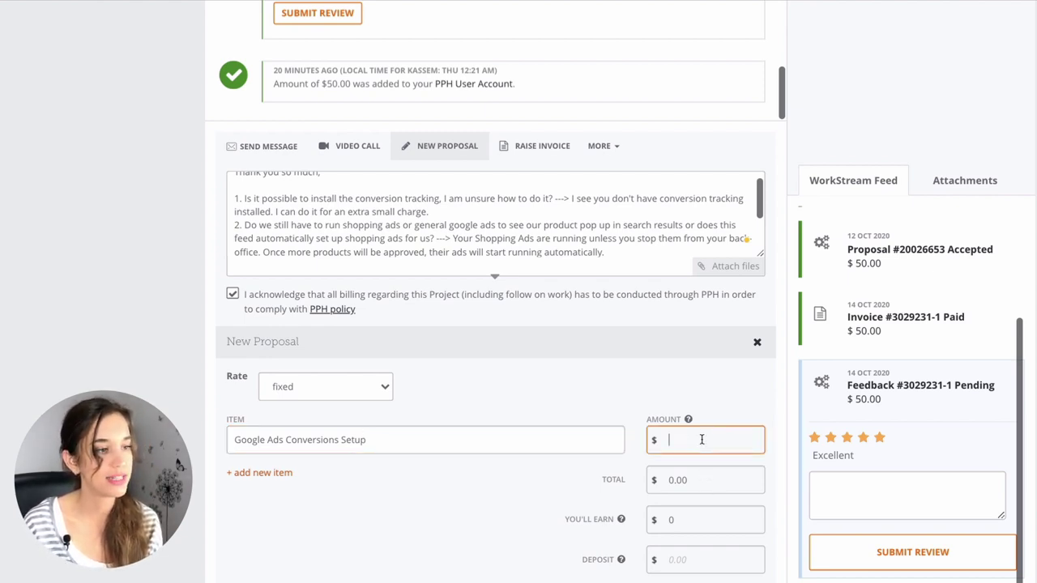
text(15)
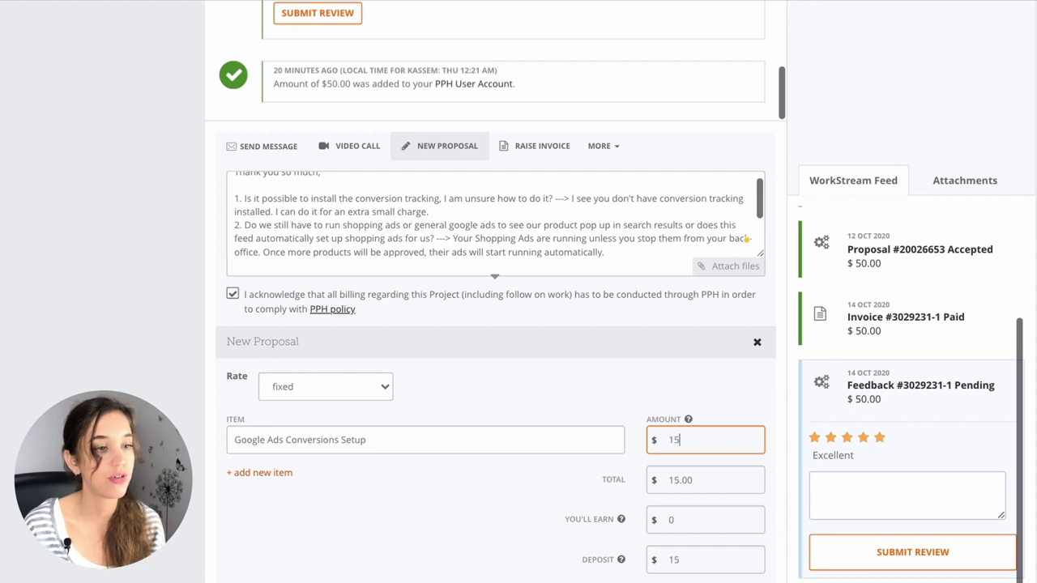
Step: Check the proposal's approximate net earnings explanation and send the proposal to the client
scroll(525, 539, down, 2)
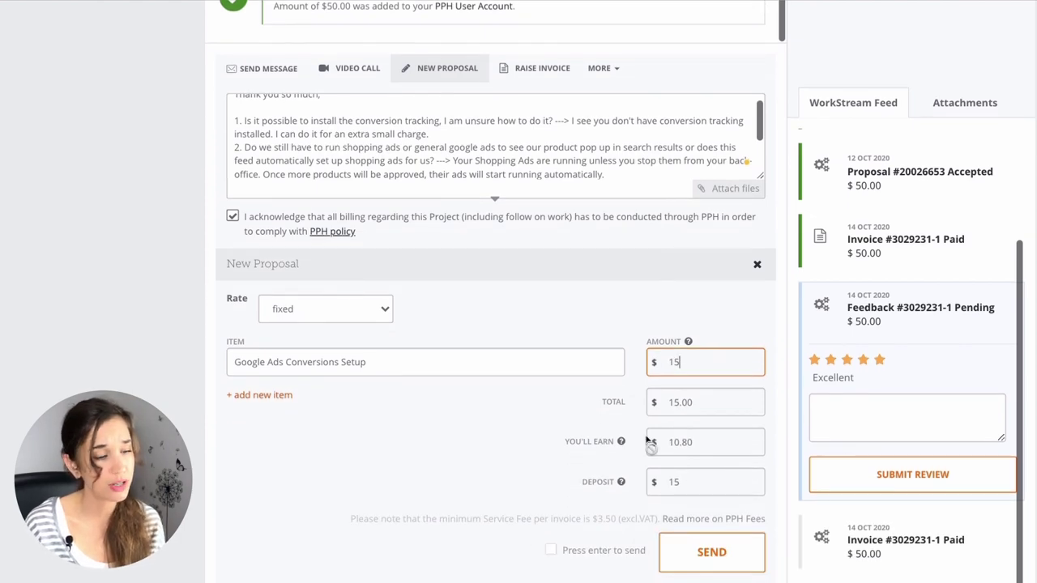
mouse_move(652, 449)
scroll(680, 557, down, 1)
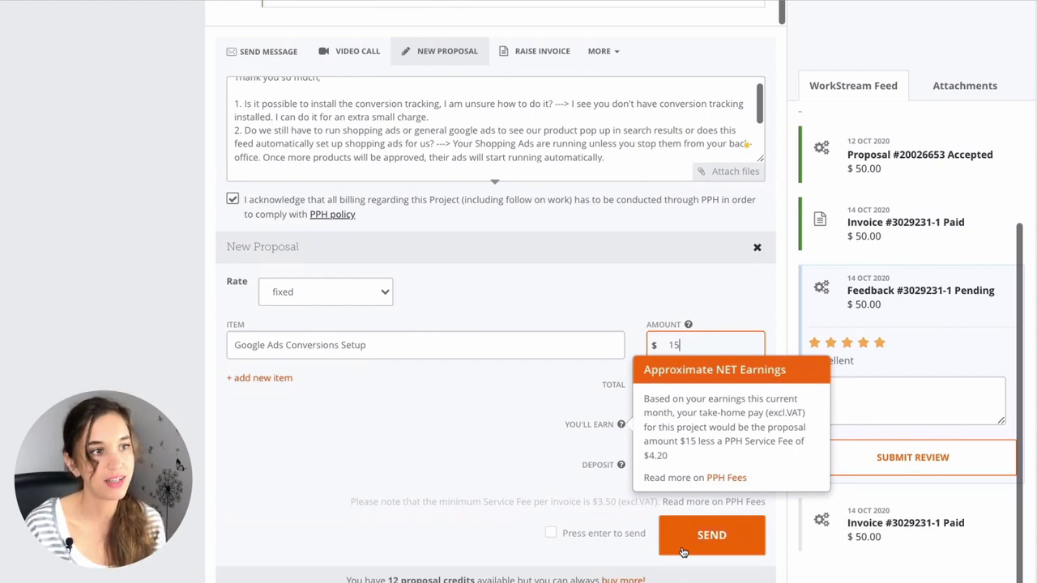
click(683, 552)
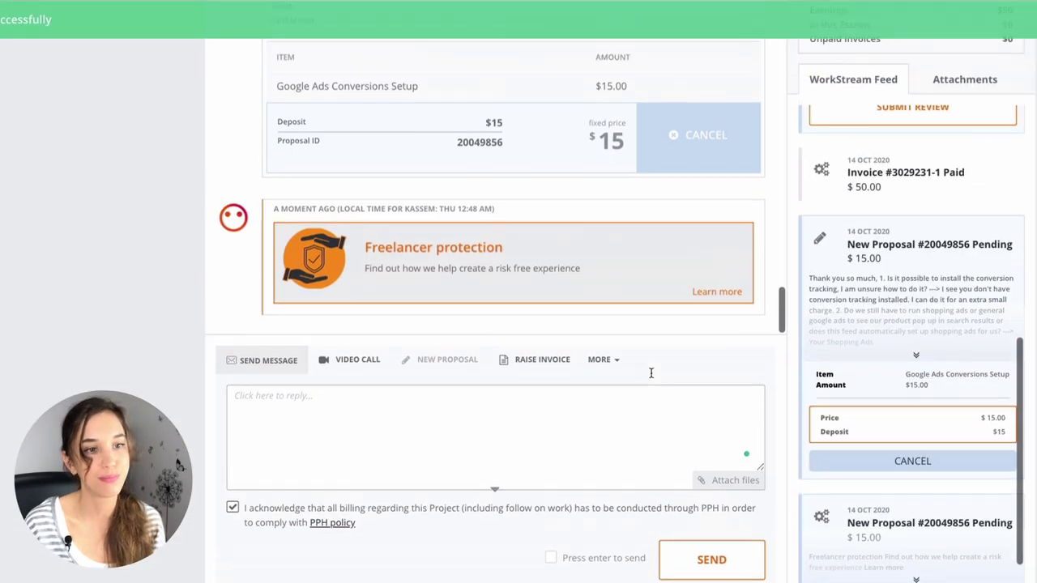
Step: Review the sent Google Ads Conversions Setup proposal in the WorkStream feed and the conversation
scroll(831, 248, down, 3)
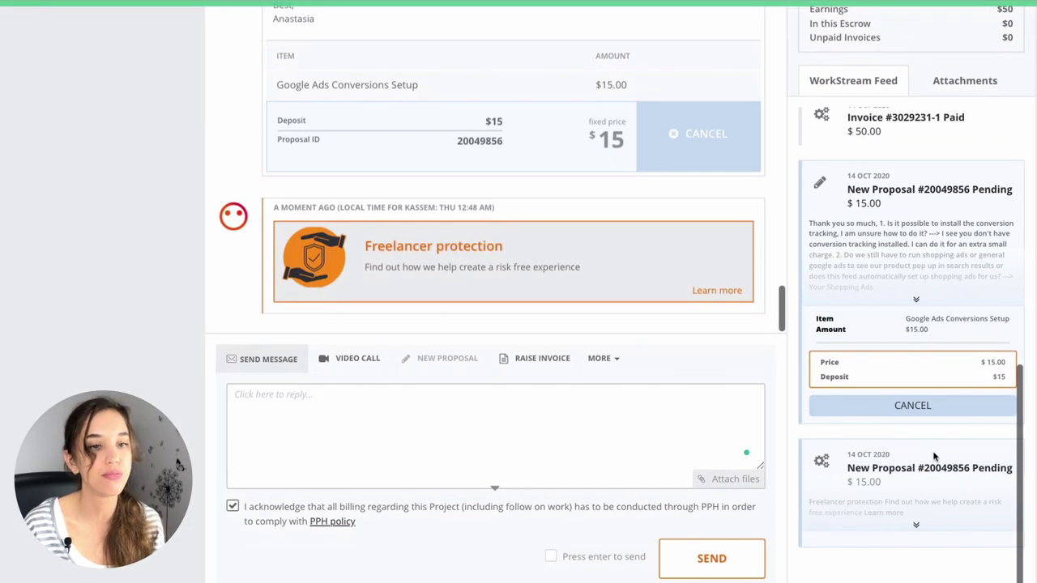
scroll(930, 490, down, 1)
click(916, 483)
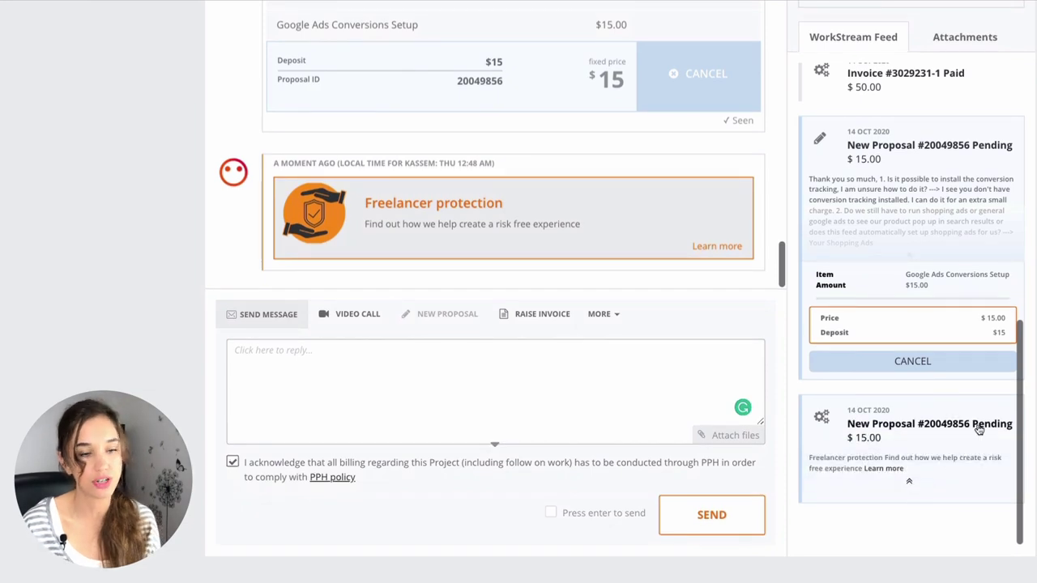
scroll(655, 374, up, 2)
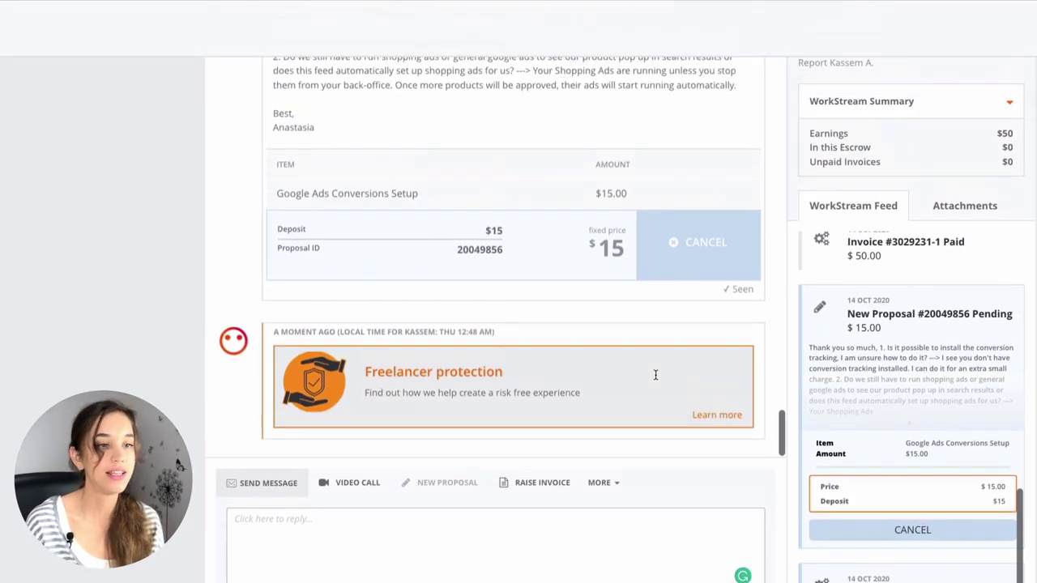
scroll(655, 374, up, 2)
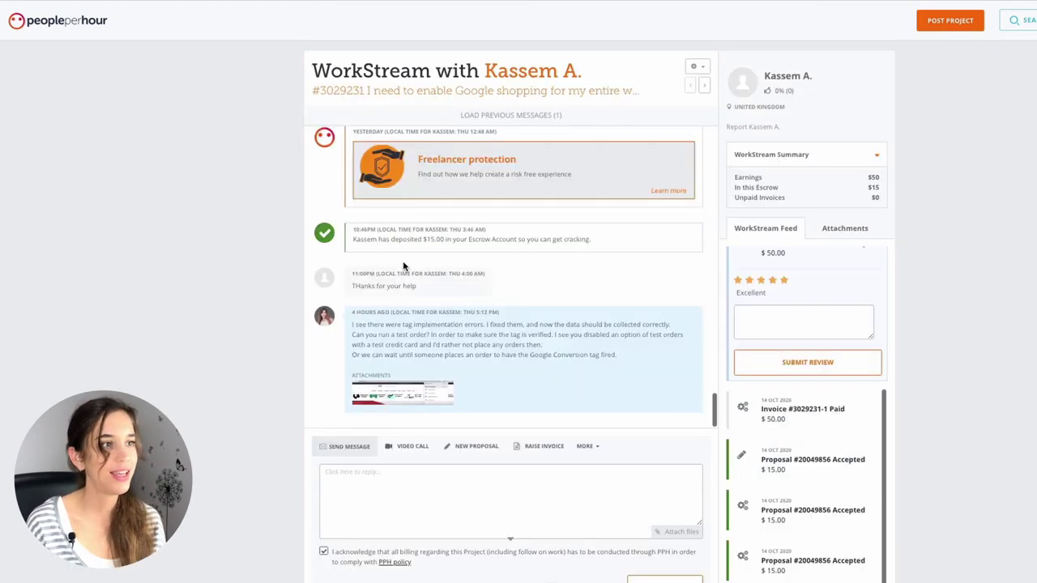
Step: Examine the Google Ads Conversions Setup proposal's status, the Freelancer protection notice and the client's escrow deposit message in the conversation
scroll(403, 263, up, 5)
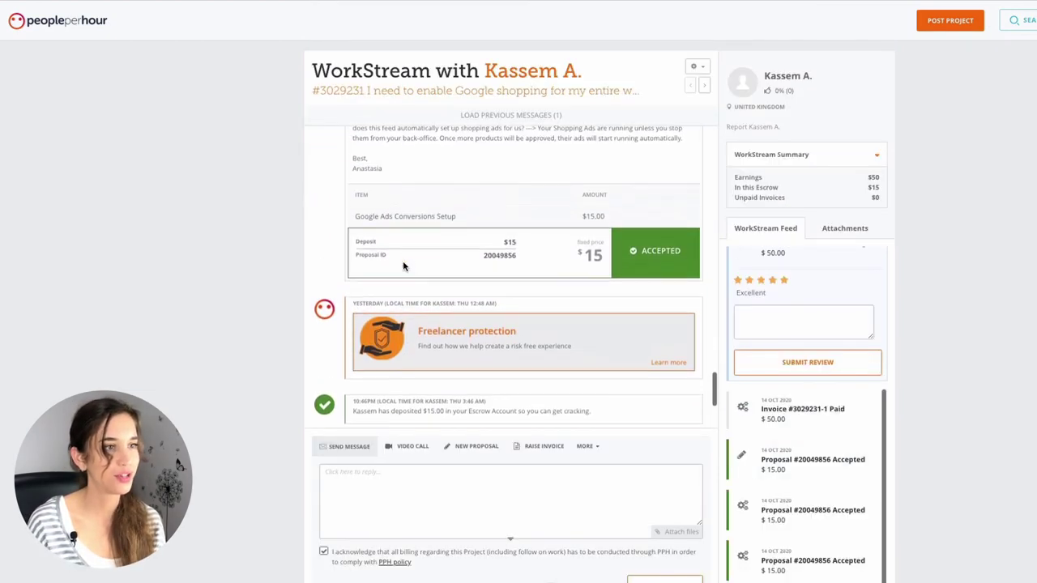
scroll(402, 265, up, 4)
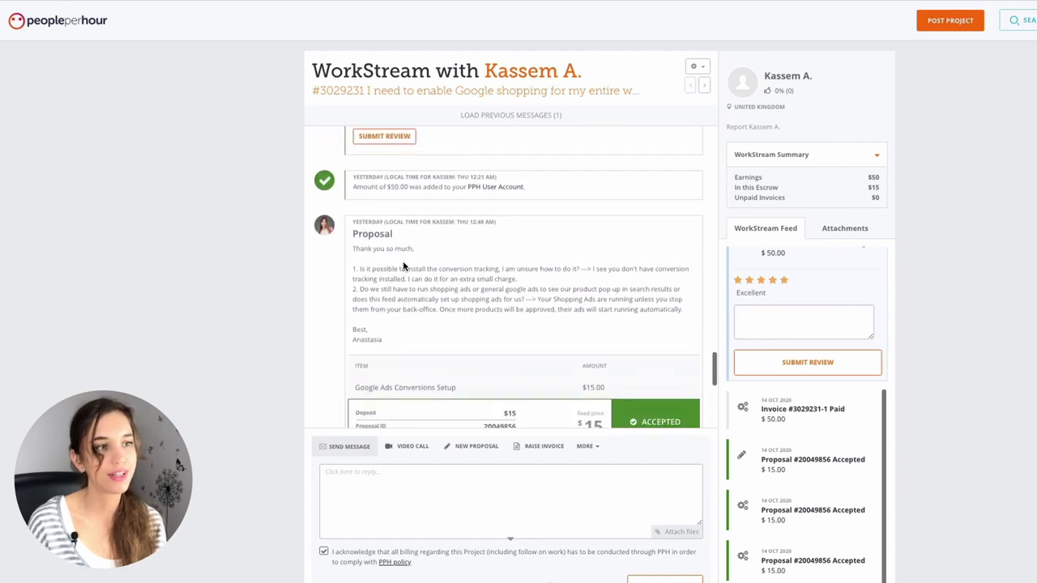
scroll(403, 265, down, 2)
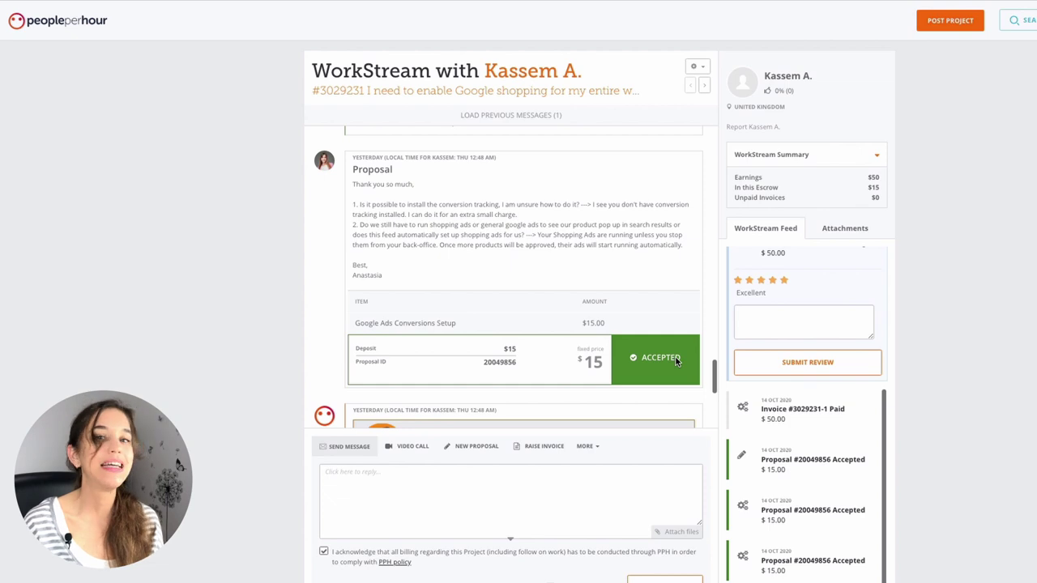
scroll(539, 364, down, 3)
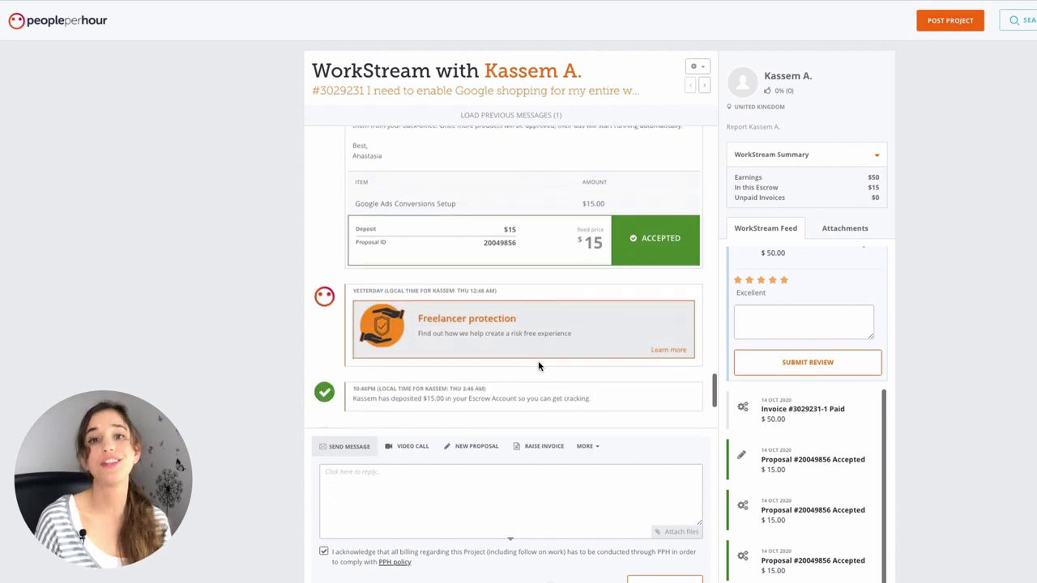
scroll(538, 364, down, 1)
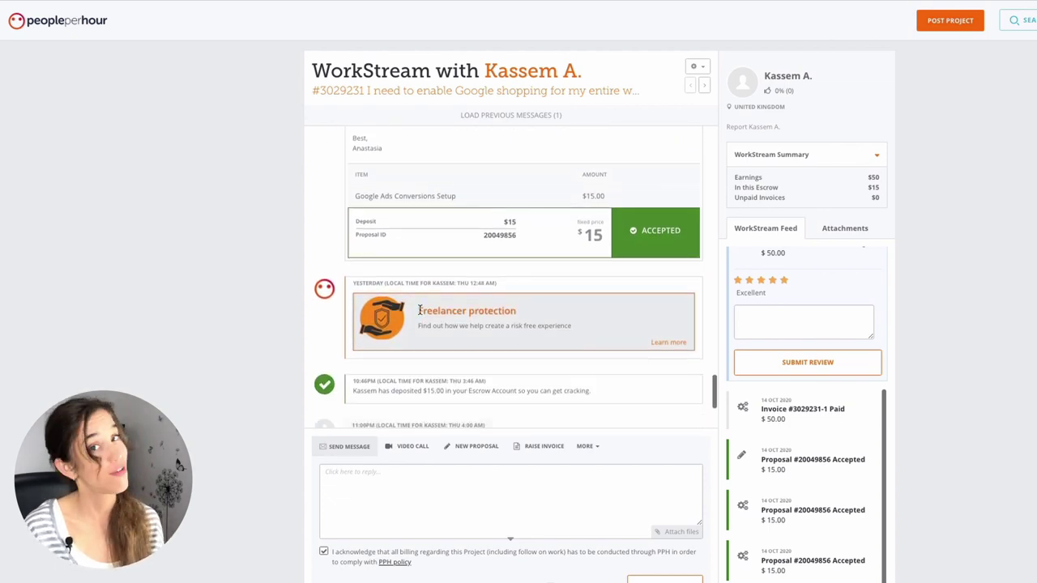
drag(413, 314, 542, 318)
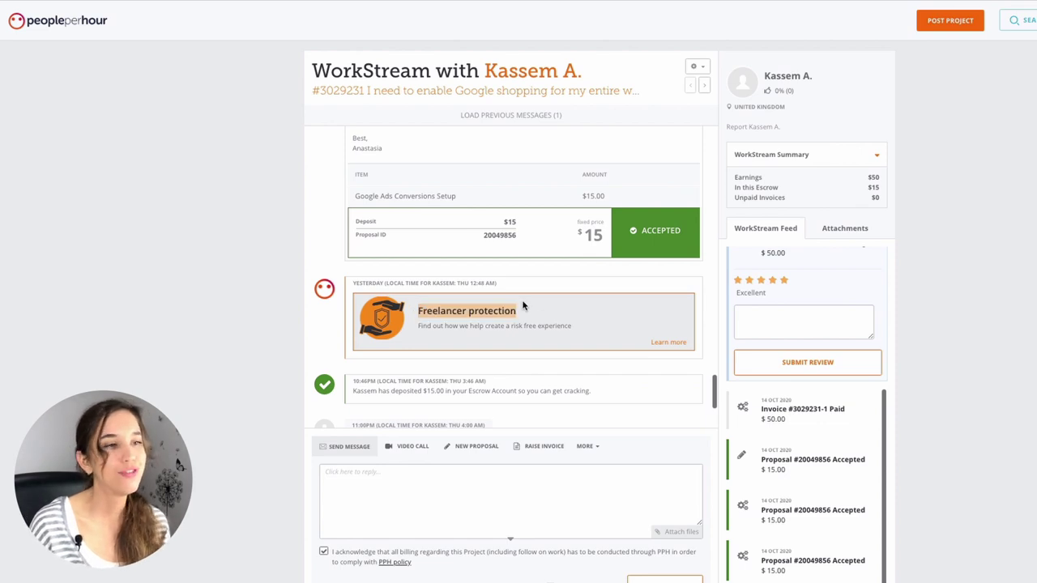
scroll(523, 305, down, 1)
click(423, 346)
drag(387, 343, 445, 340)
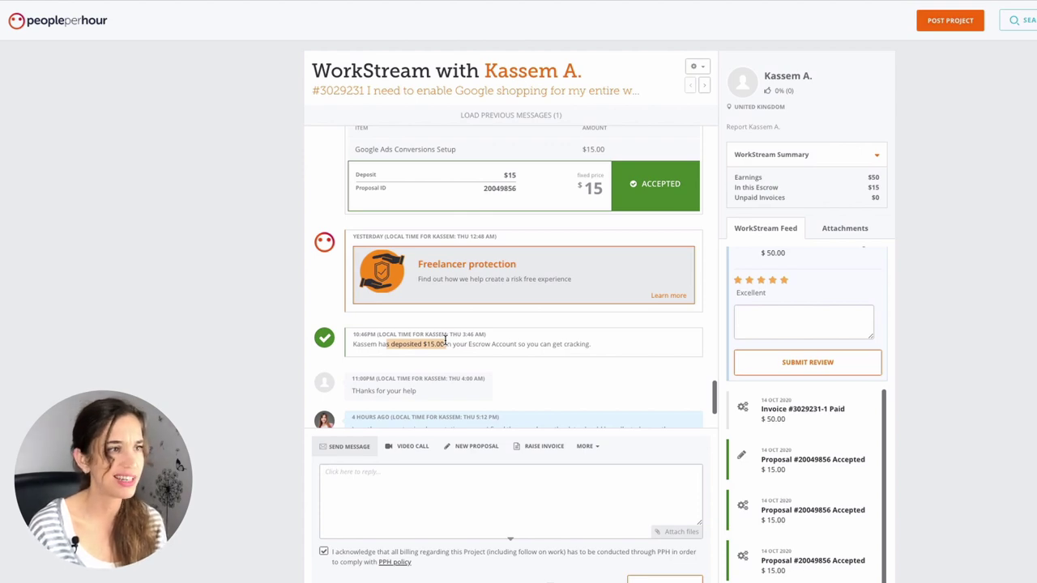
scroll(446, 342, down, 1)
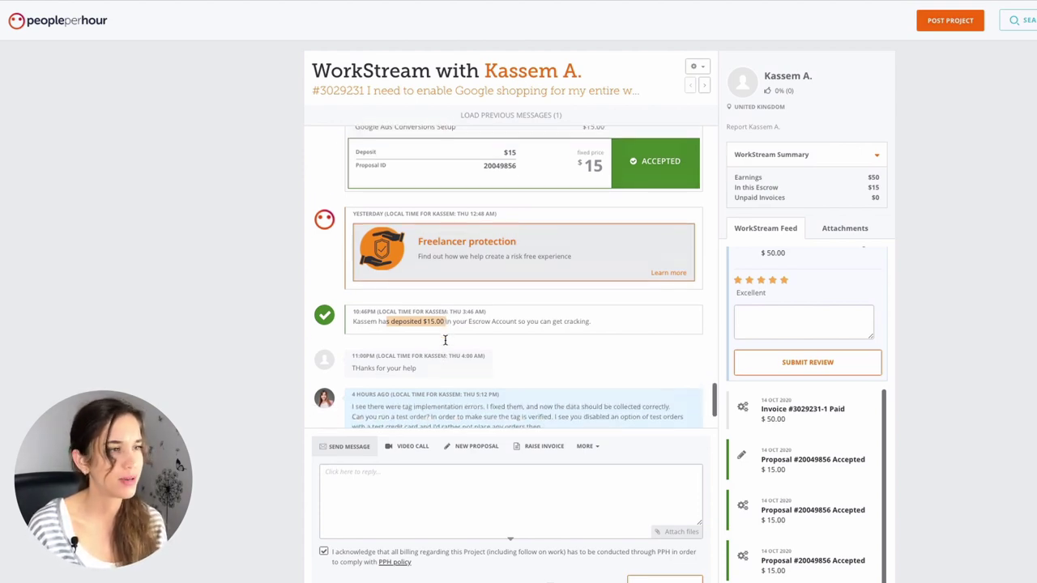
Step: Read the conversation after the escrow deposit, including the message about the fixed tag implementation errors and the requested test order
scroll(447, 345, up, 1)
click(455, 357)
scroll(455, 357, down, 2)
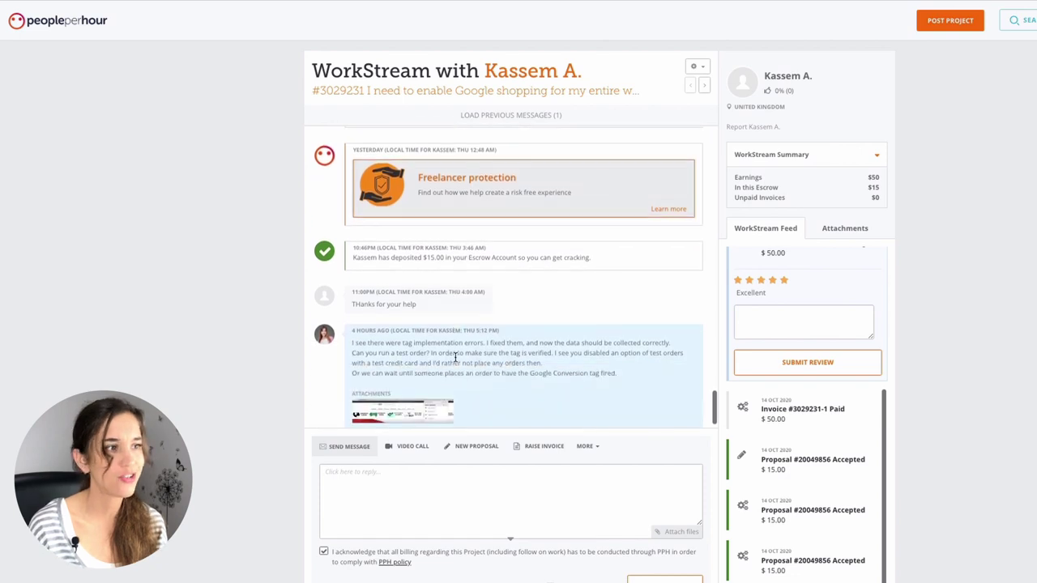
scroll(455, 356, up, 1)
scroll(454, 356, down, 1)
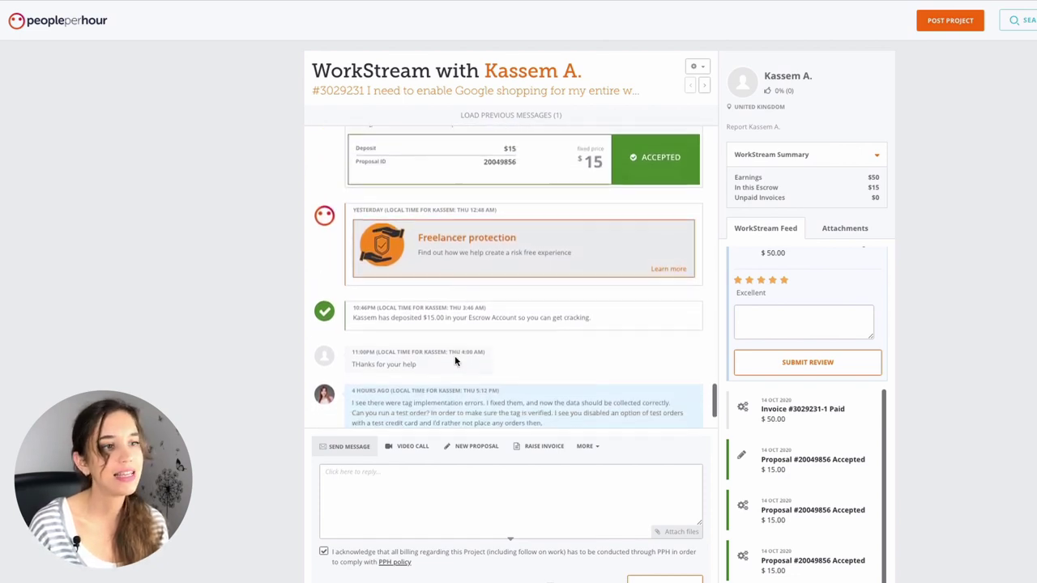
scroll(767, 486, down, 2)
scroll(767, 470, down, 1)
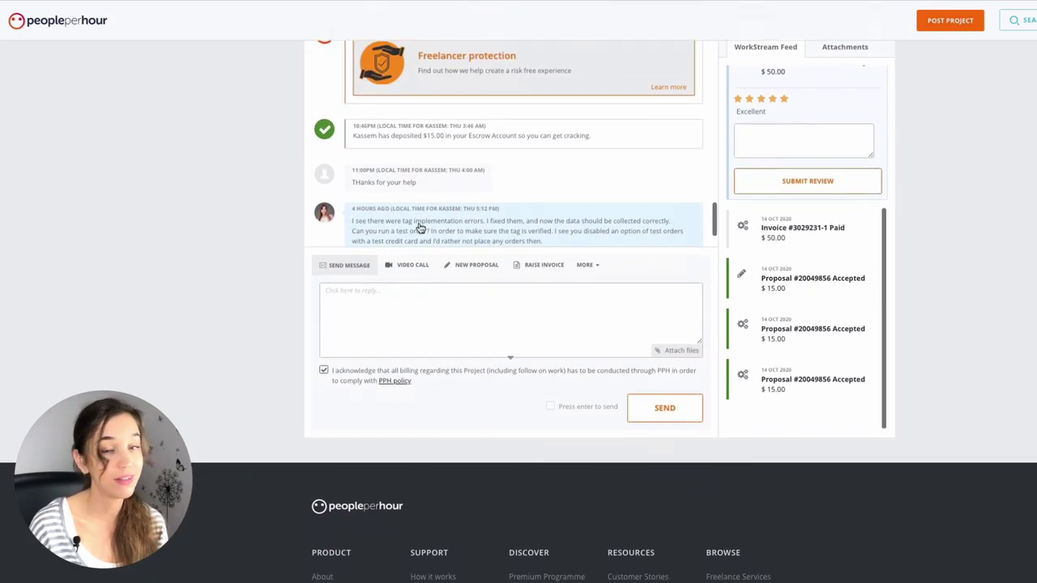
scroll(430, 202, down, 1)
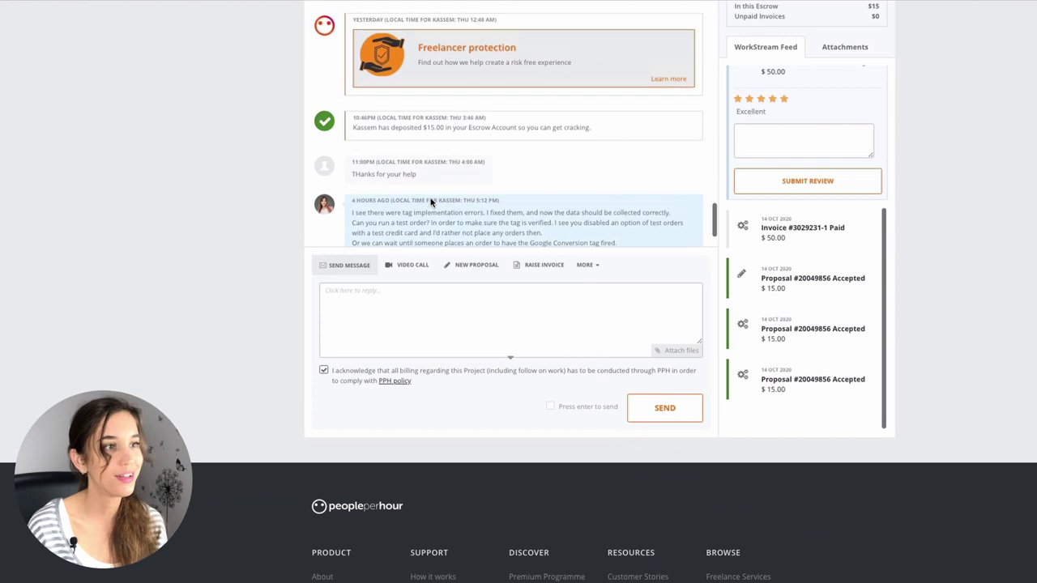
Step: Raise a new fixed-unit invoice and enter "Fixed Google Conversion Tracking" as the item description
click(535, 264)
click(359, 294)
click(393, 474)
text(Fi)
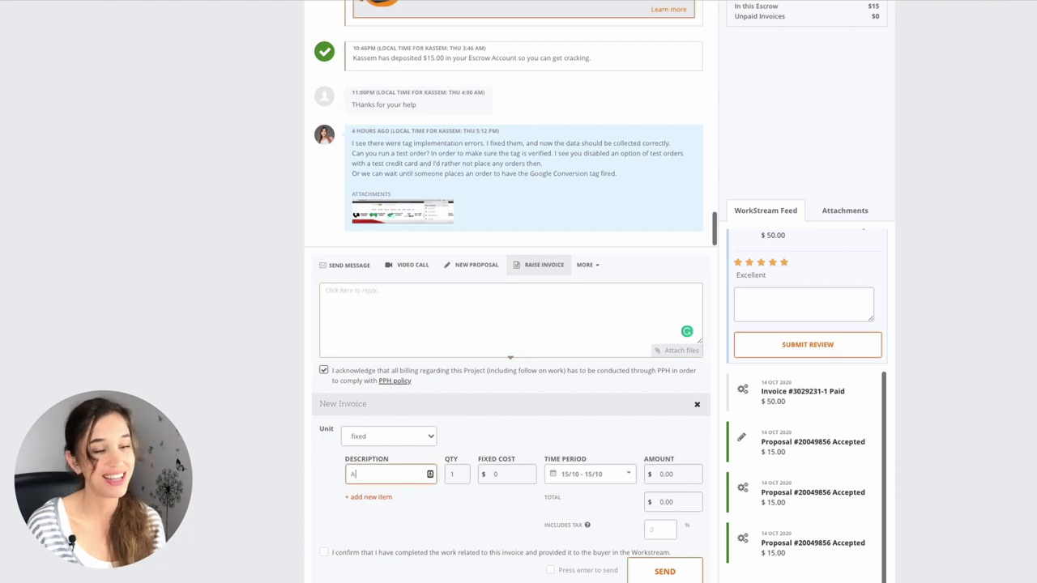
text(xed)
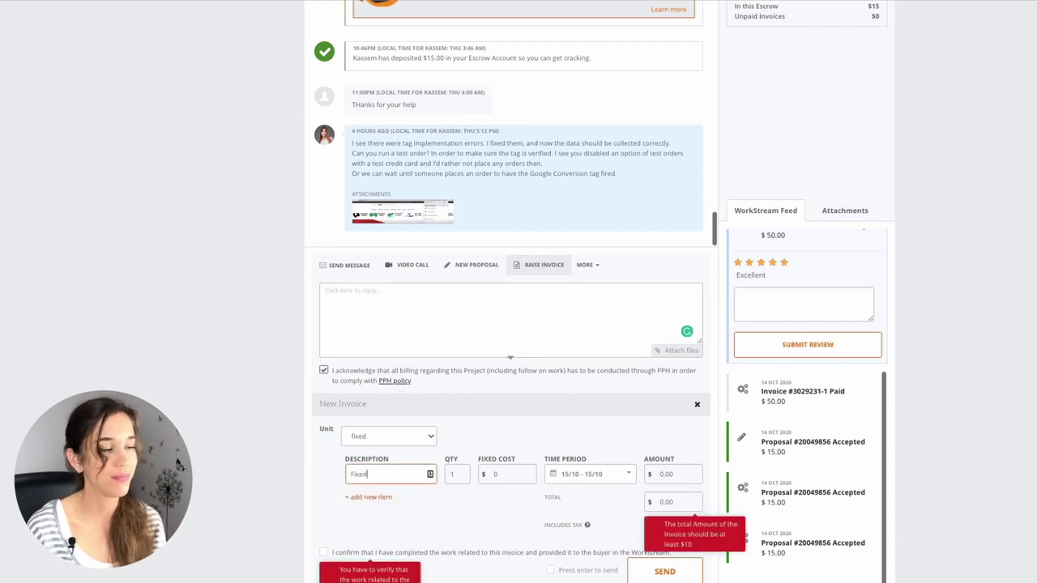
text( Google Conversi)
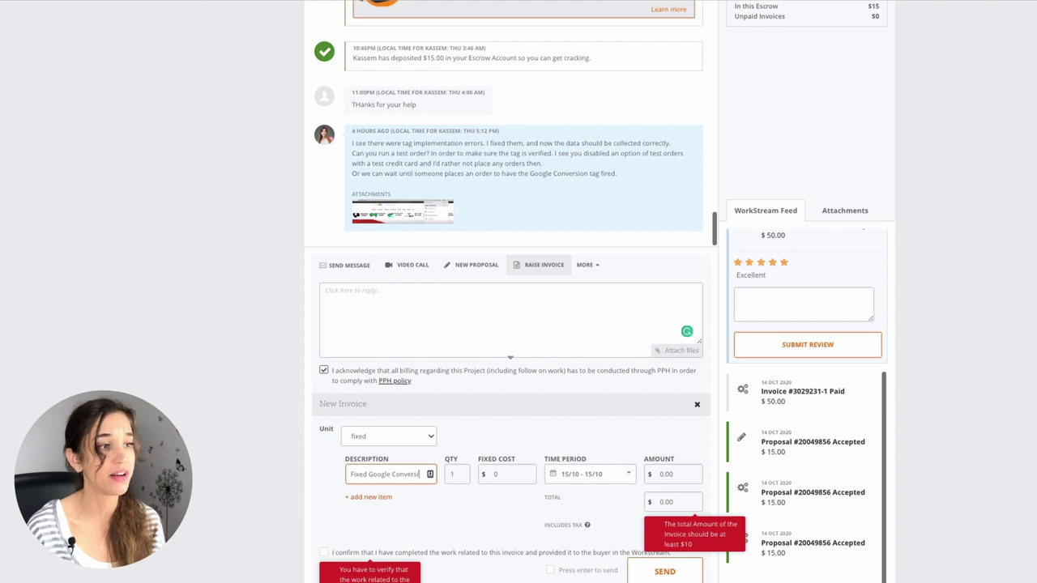
text(on Tracking)
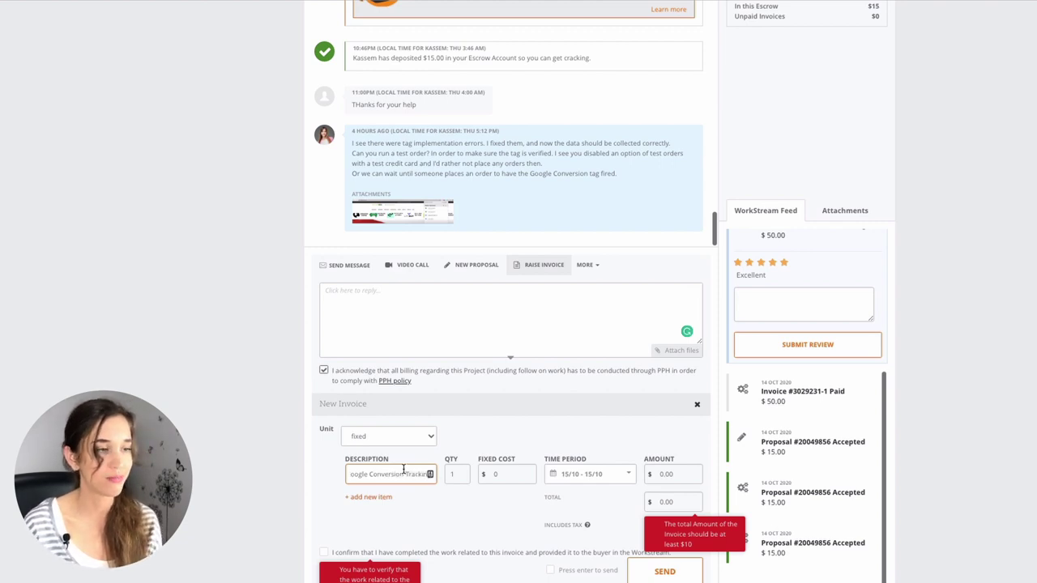
Step: Set the invoice item's fixed cost to $15, confirm that the related work is completed, and send the invoice
click(492, 475)
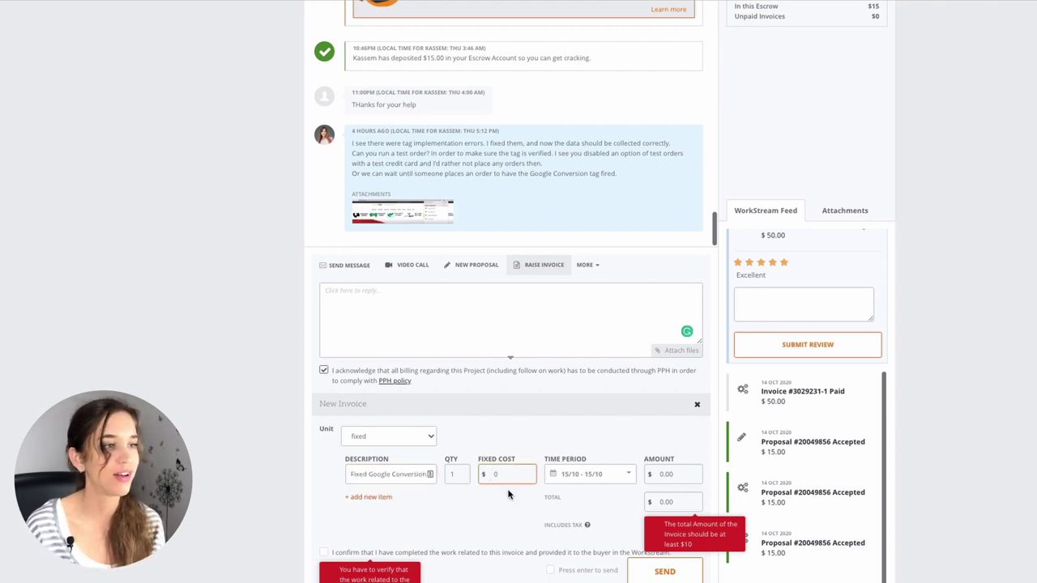
text(15)
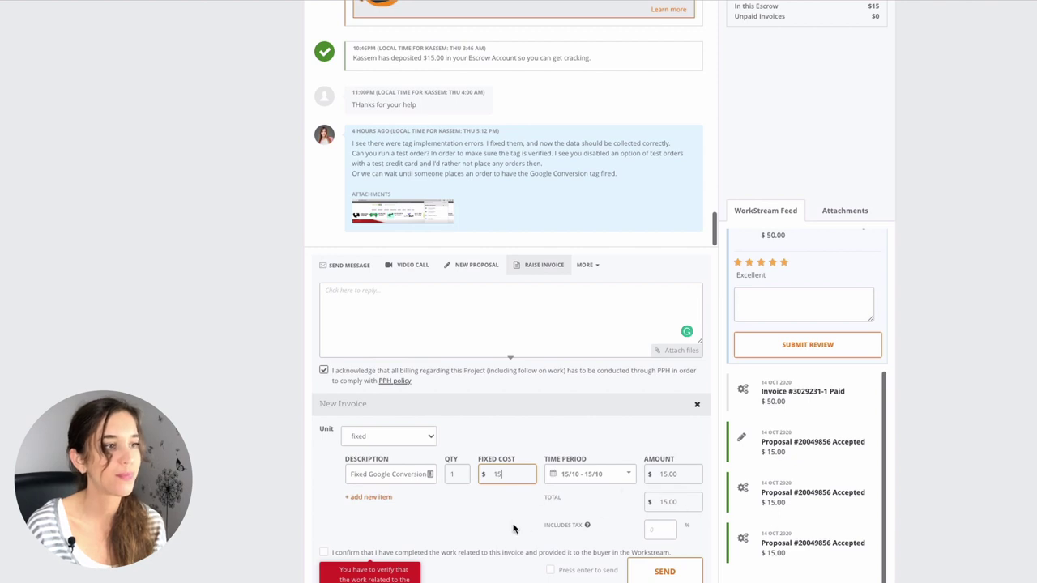
click(324, 553)
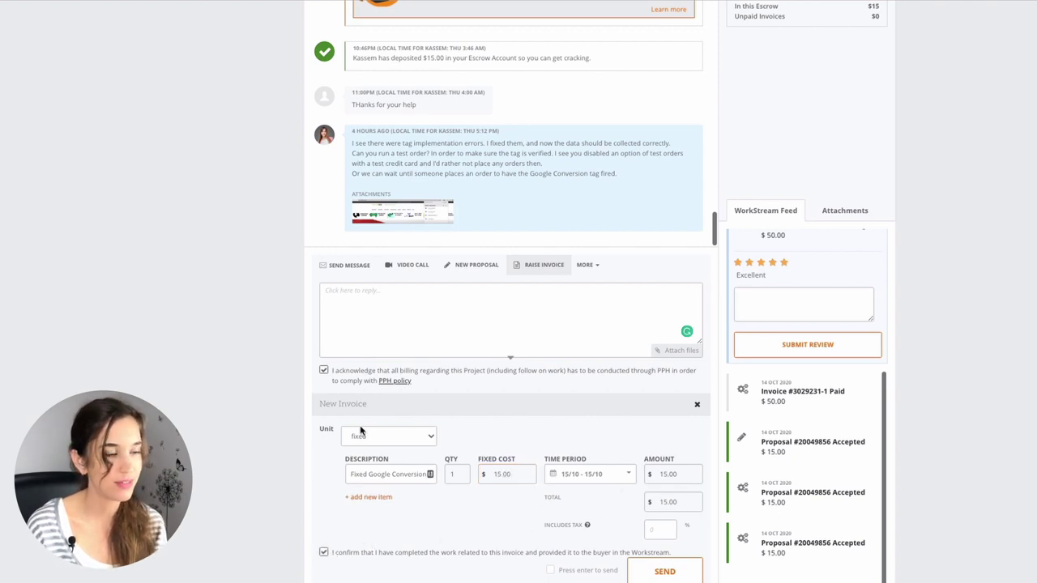
click(663, 572)
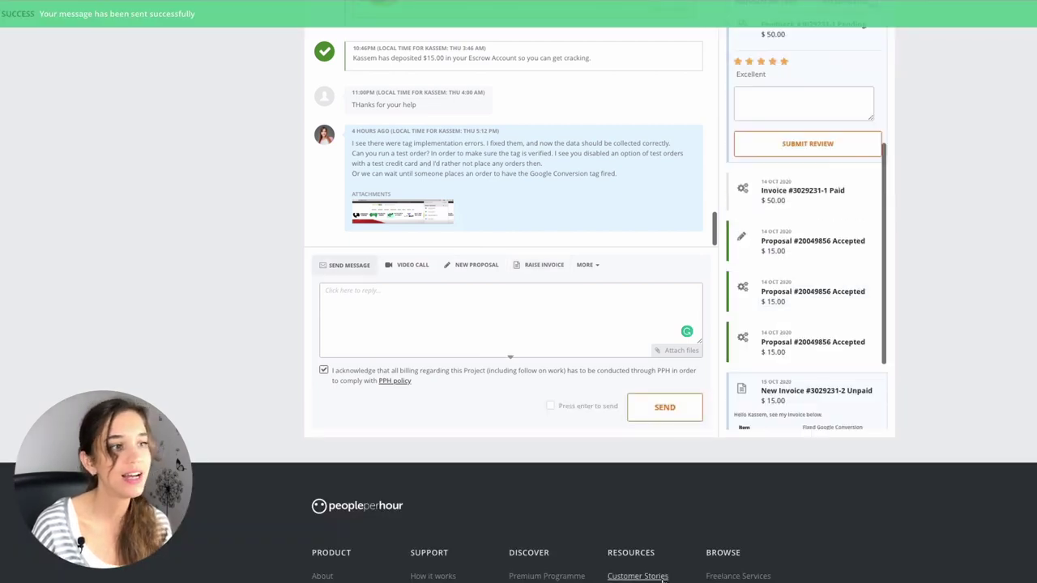
Step: Review the sent Google Conversion Tracking invoice's amount, escrow and balance in the conversation and its entry in the WorkStream feed
scroll(174, 216, up, 3)
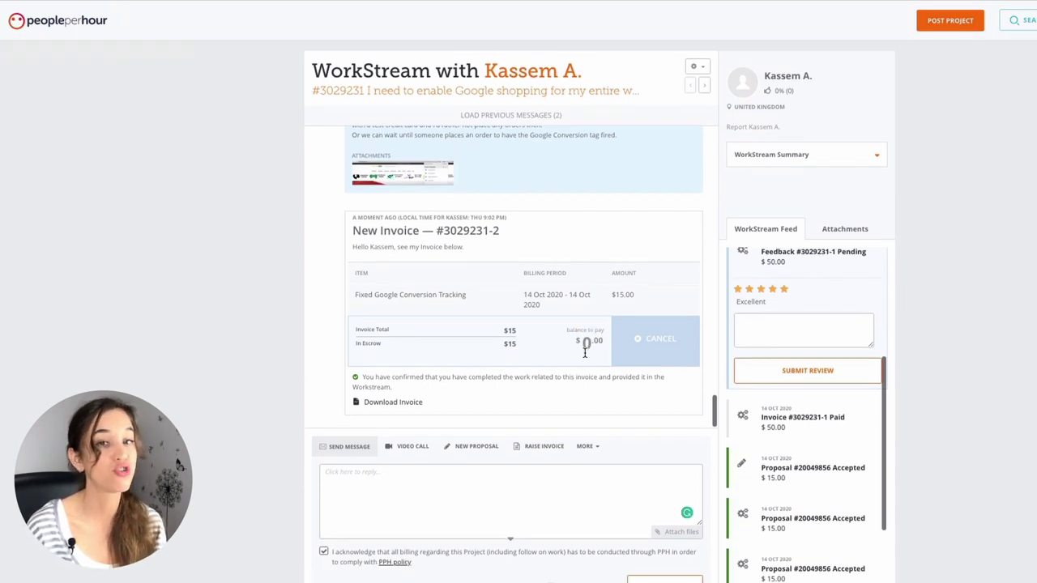
drag(601, 294, 630, 297)
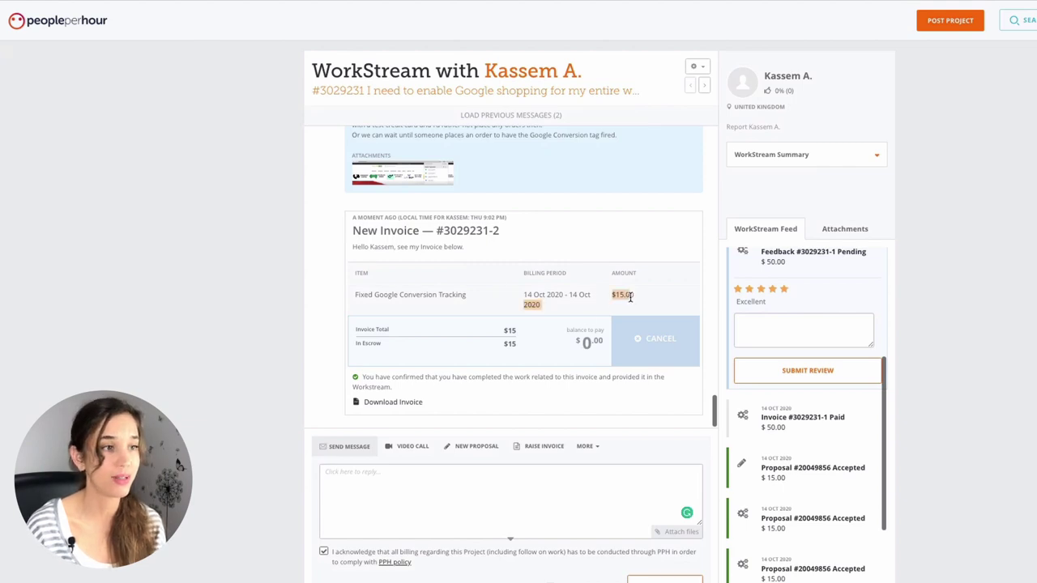
click(502, 348)
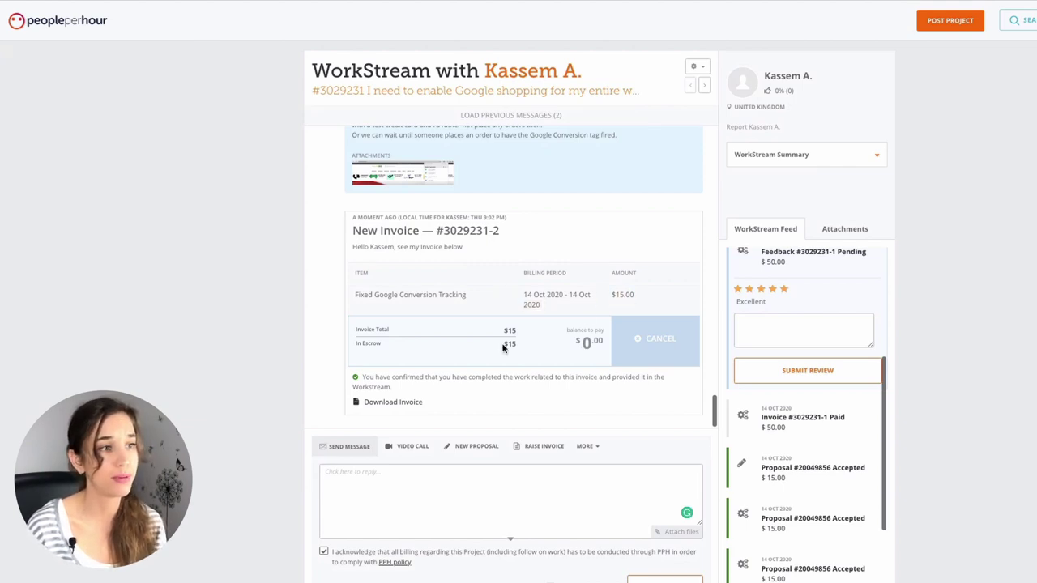
scroll(502, 348, down, 1)
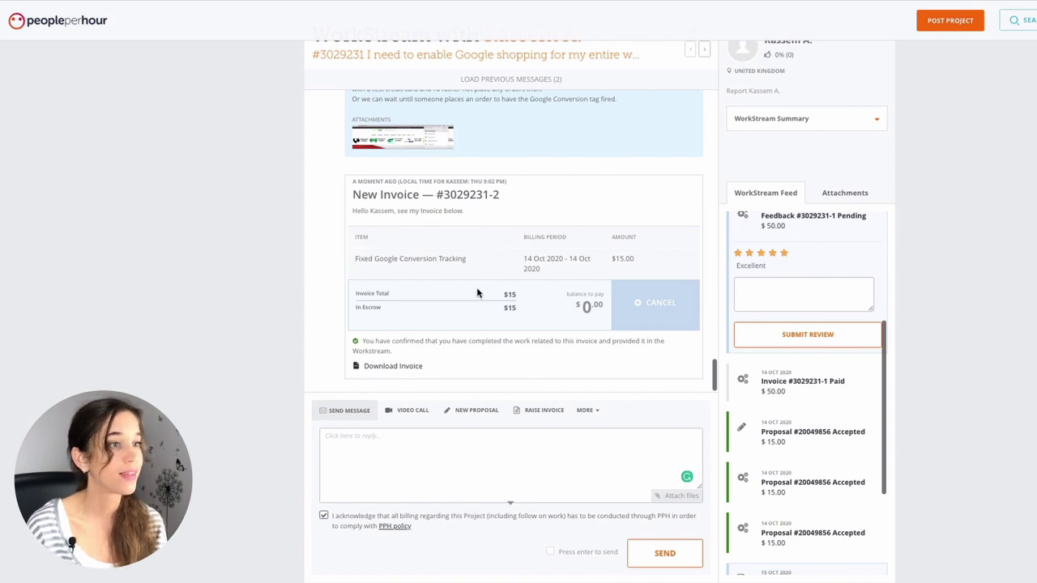
scroll(738, 482, down, 5)
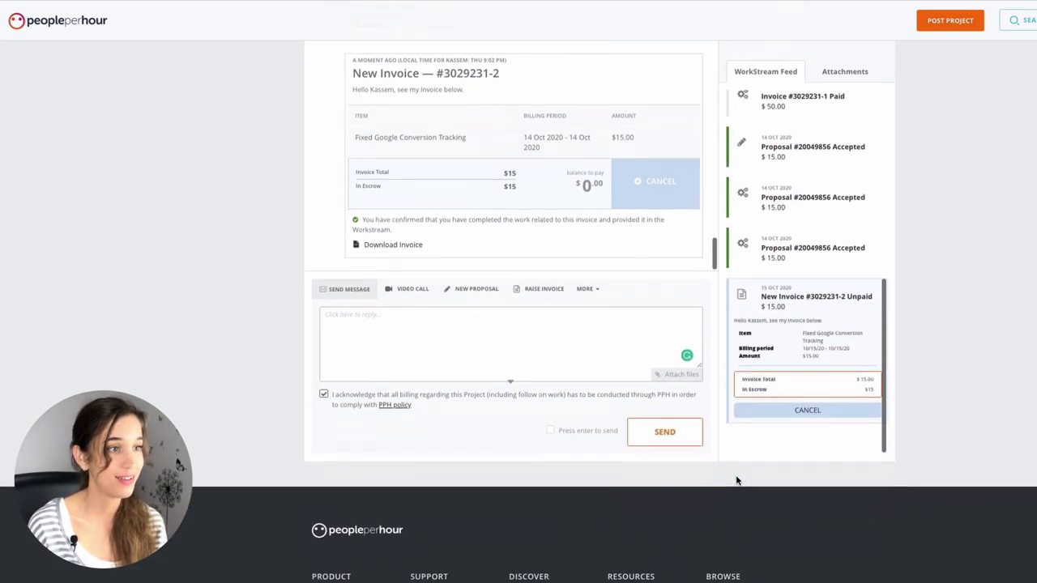